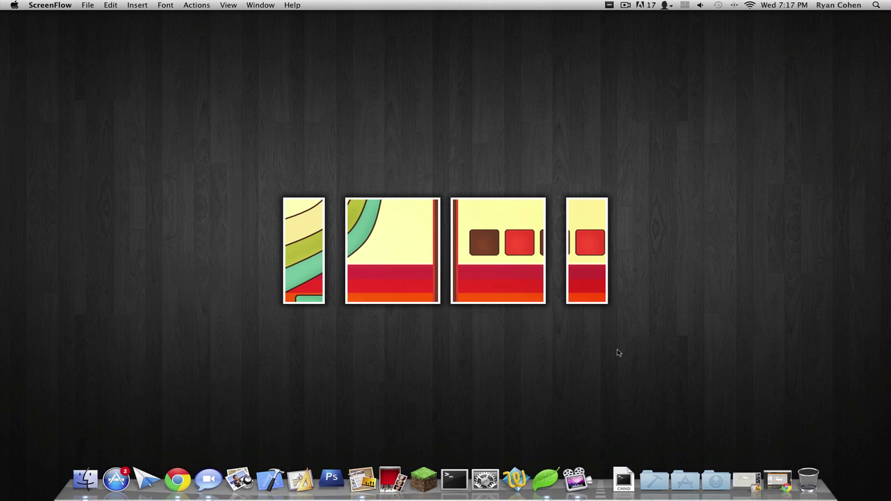
- Restore the minimized Chrome window with the JotForm 'Contact Me' form builder from the Dock
click(778, 479)
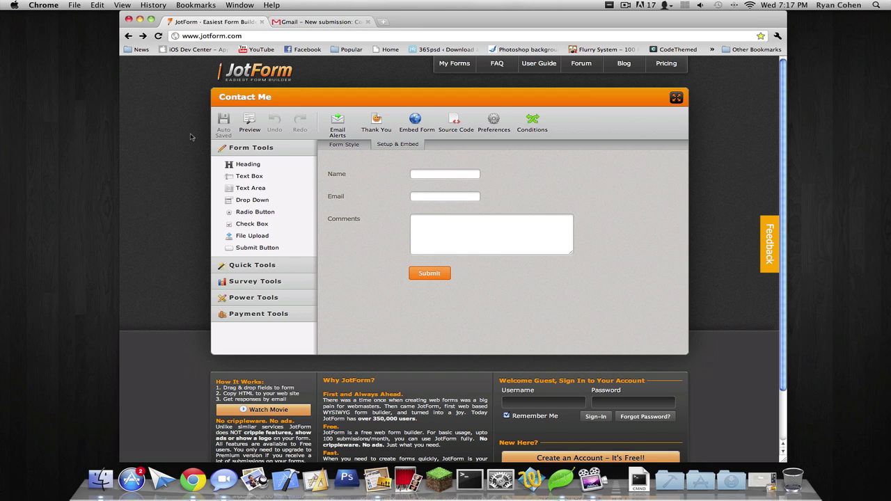
- Load ryancohendev.com/rcd in a new Chrome tab
click(383, 22)
text(ryancohendev.com)
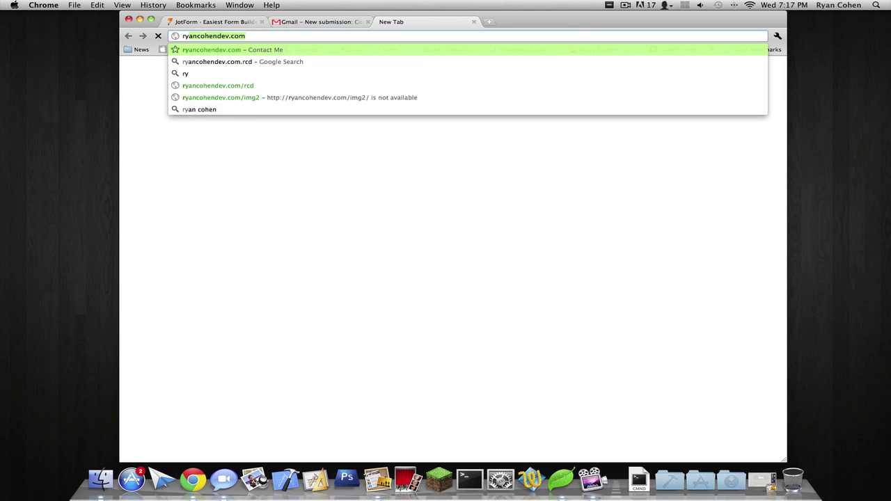
text(/rcd)
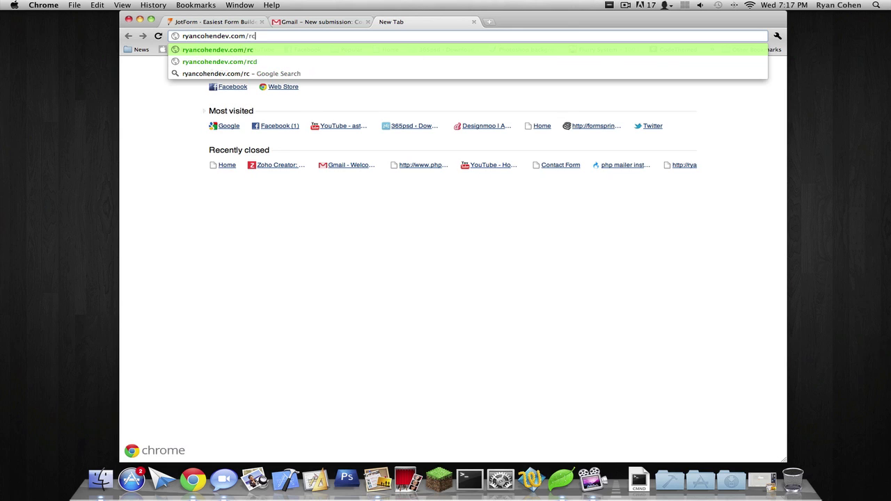
key(Return)
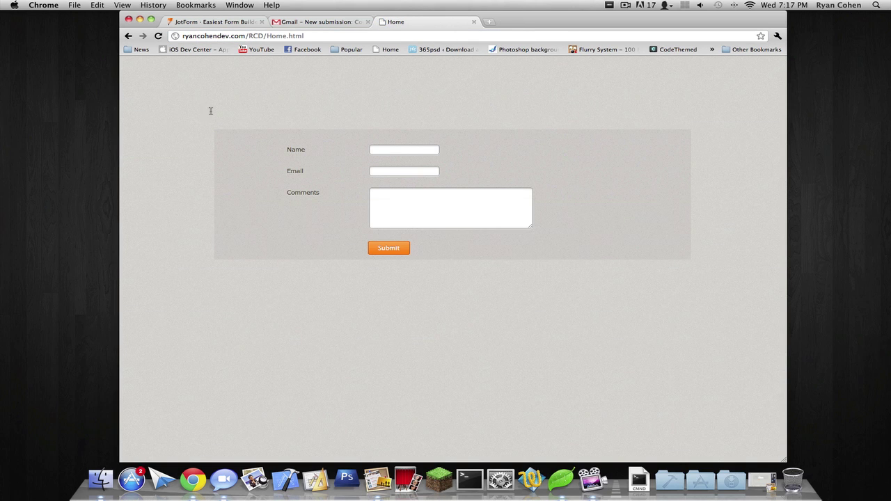
- Try the live form's Comments field, then switch to the iWeb site project
mouse_move(298, 155)
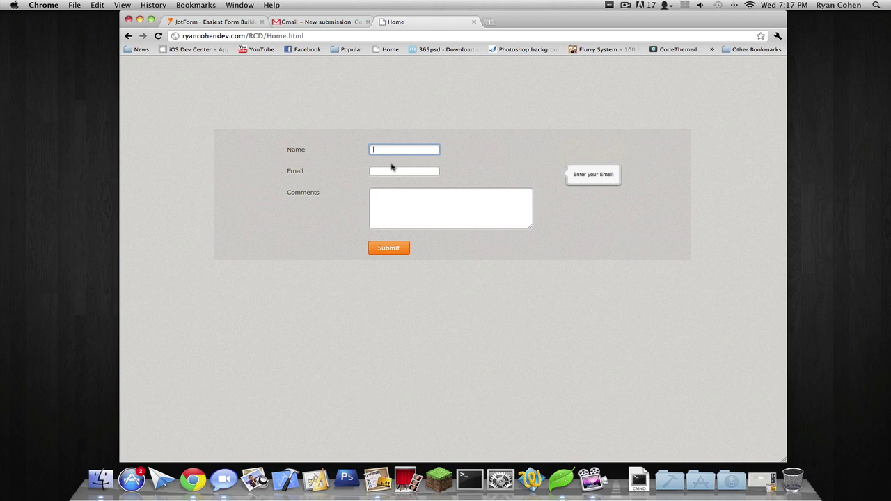
click(404, 207)
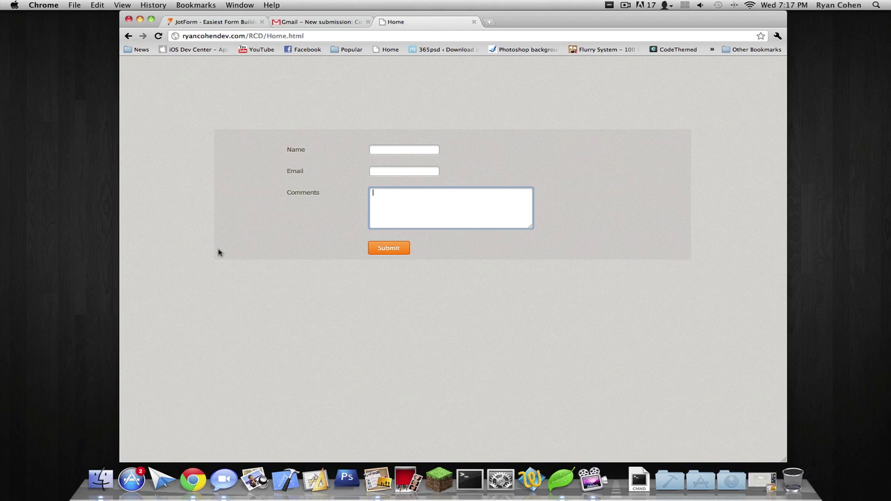
click(253, 174)
click(381, 472)
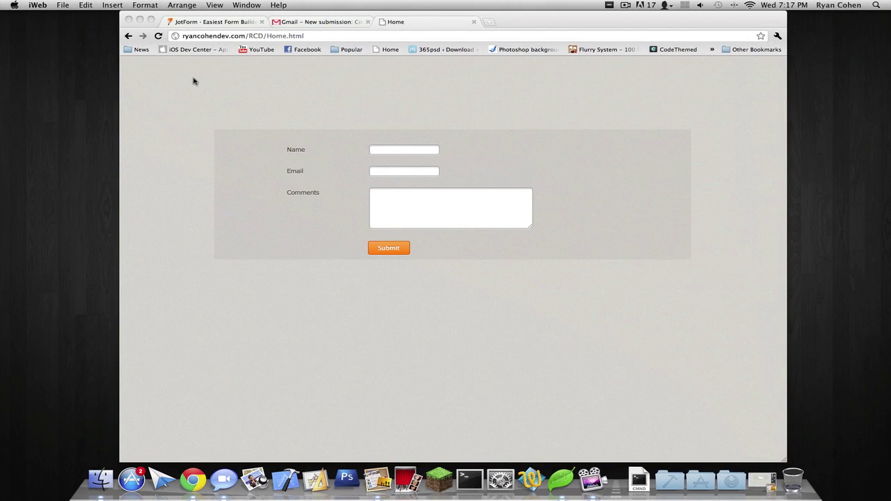
- Back in the JotForm builder, review the Contact Me embed source code, then go to My Forms
click(255, 76)
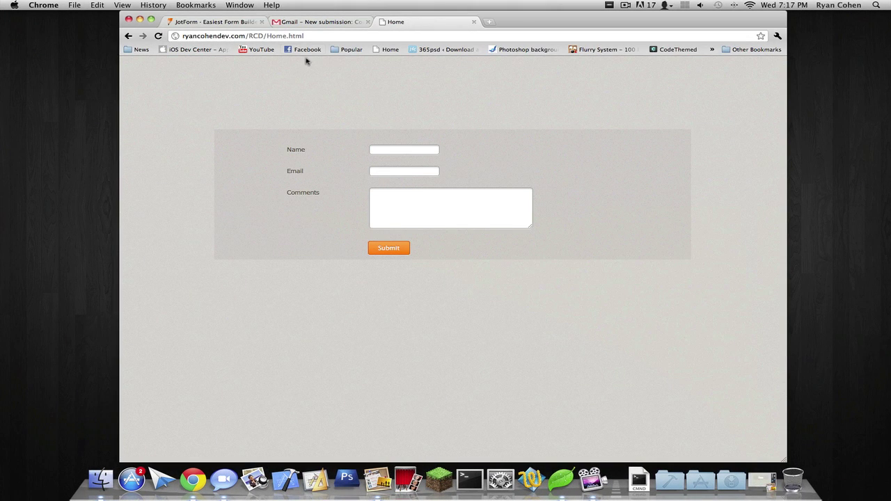
click(224, 23)
click(457, 124)
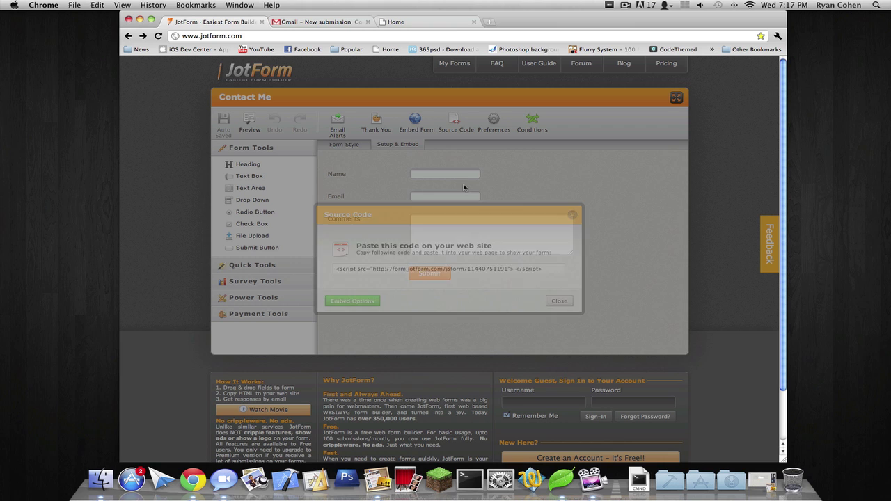
click(572, 215)
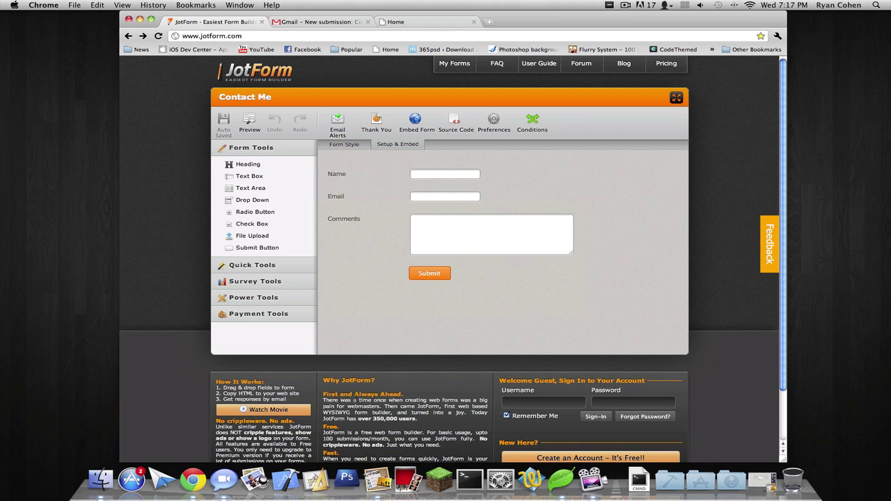
click(282, 148)
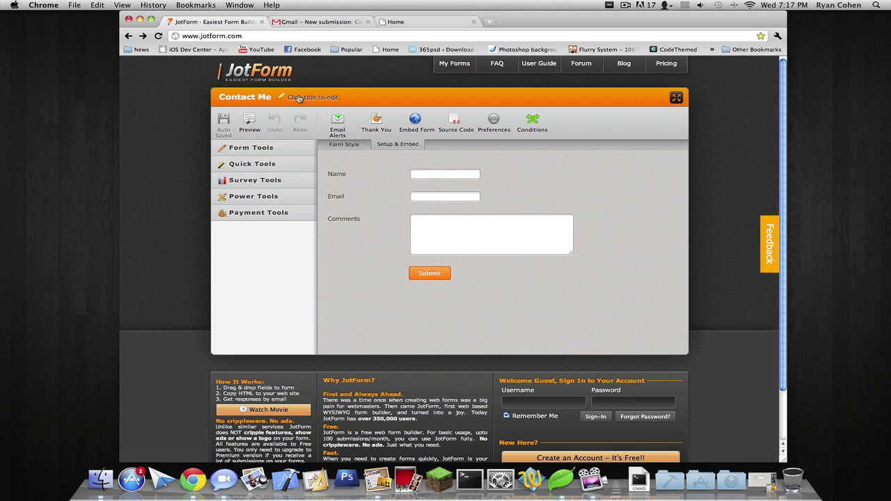
click(454, 63)
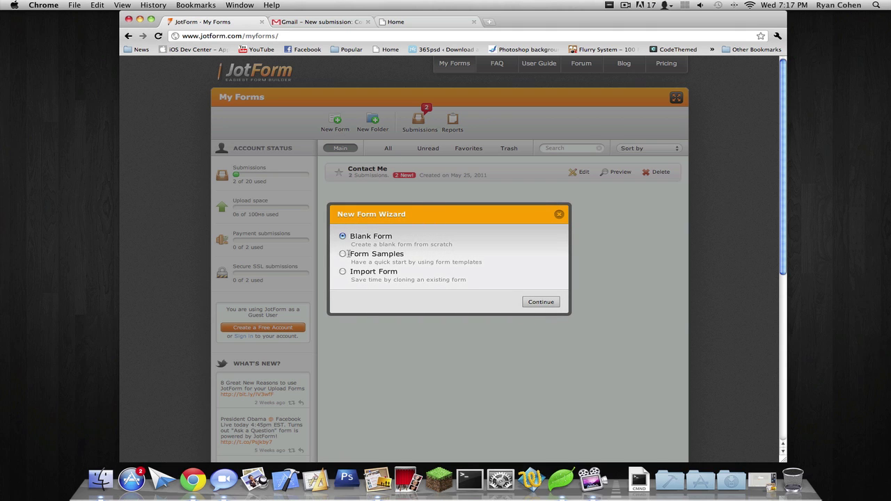
- Create a new blank 'Title Me' form and apply the Jot Theme
click(538, 303)
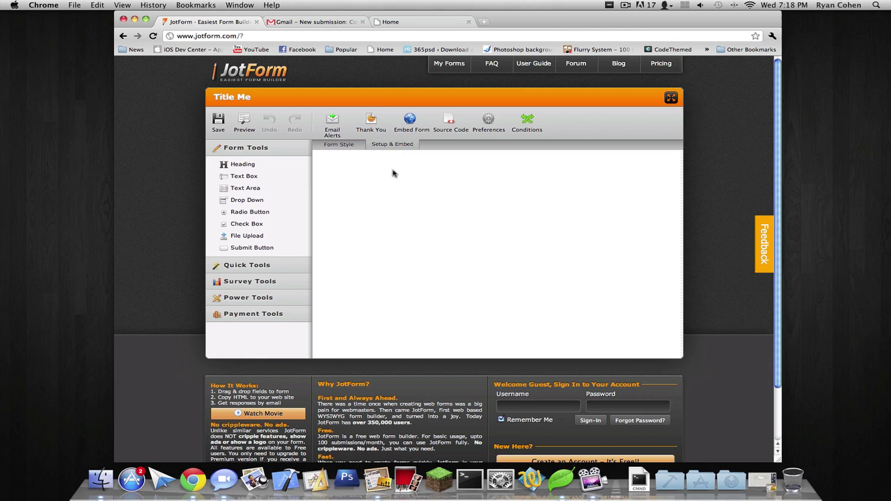
click(338, 147)
click(327, 126)
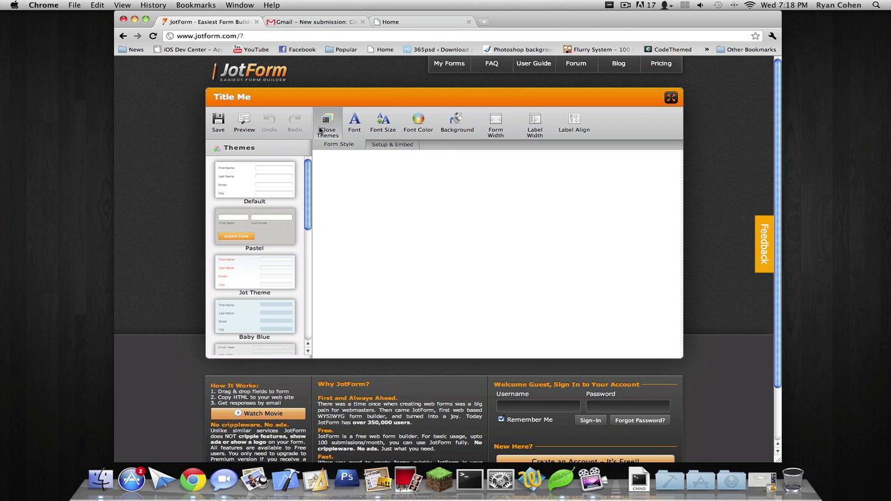
scroll(310, 193, down, 3)
click(254, 205)
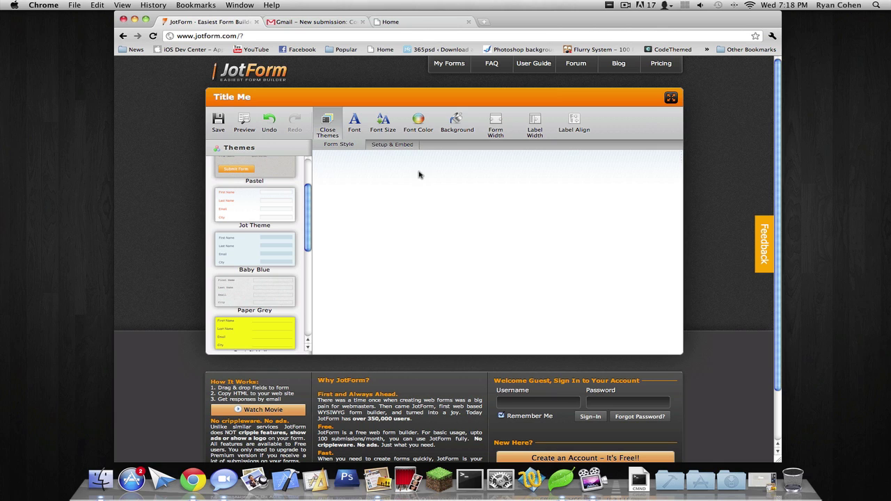
click(392, 144)
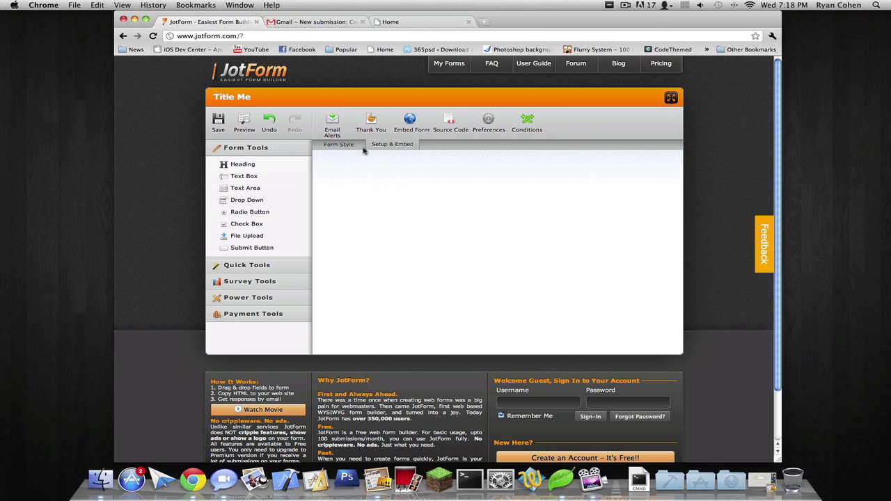
click(333, 146)
- Remove the stray Submit field and add two text box fields to the empty form
click(386, 146)
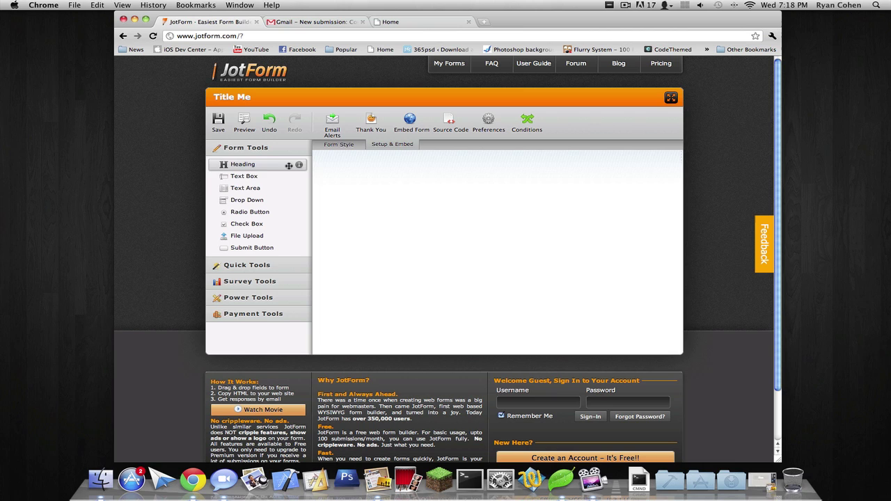
drag(245, 178, 360, 181)
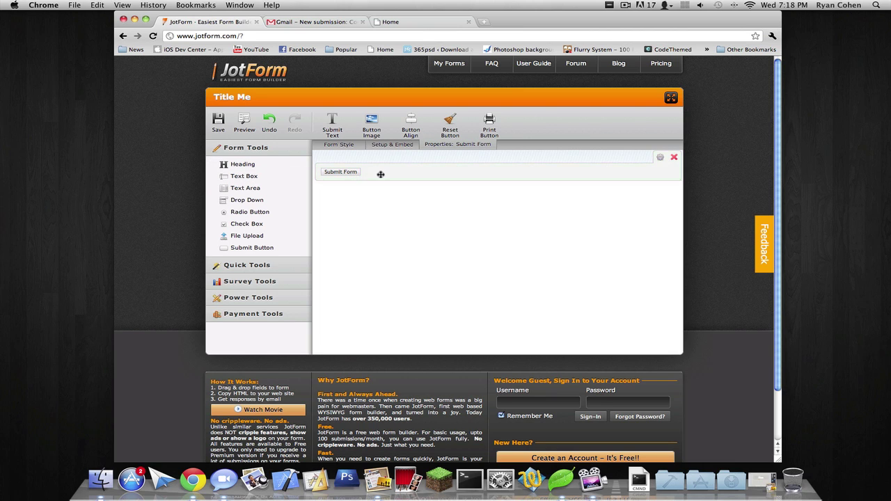
click(674, 157)
drag(245, 177, 394, 169)
drag(245, 178, 397, 170)
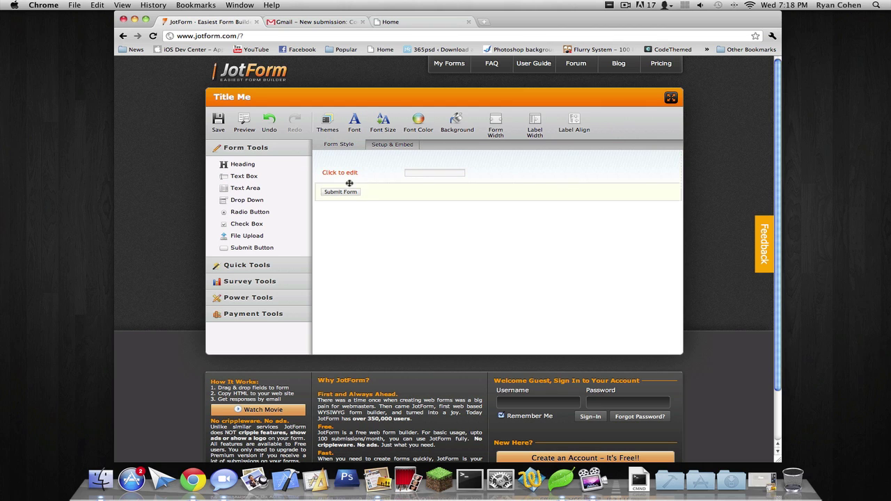
drag(245, 177, 403, 187)
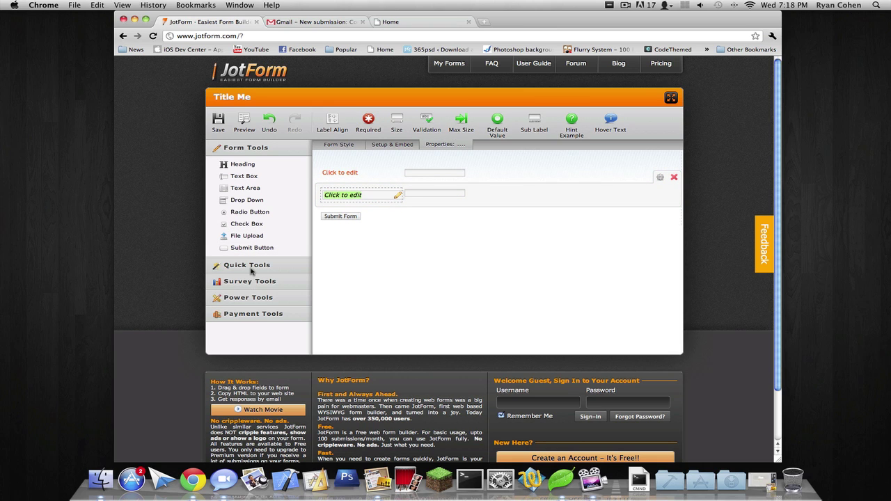
- Add a text area above the Submit Form button, leaving its button image unchanged
click(253, 281)
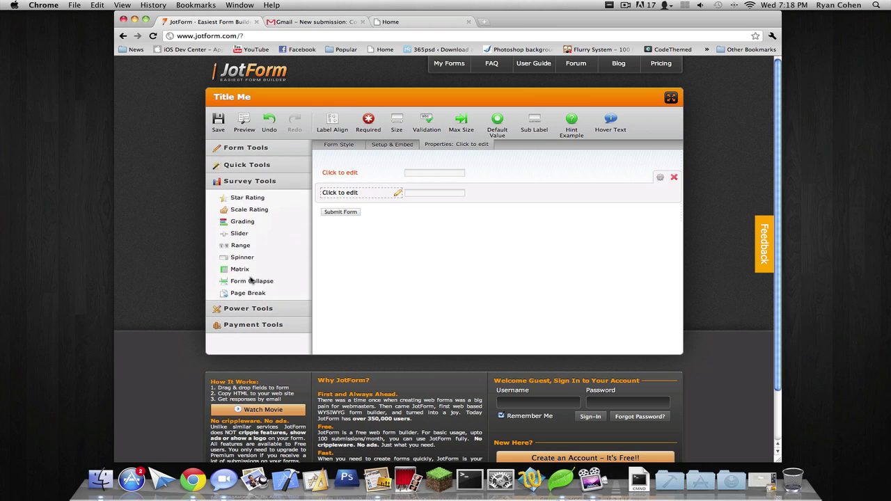
click(257, 166)
click(257, 150)
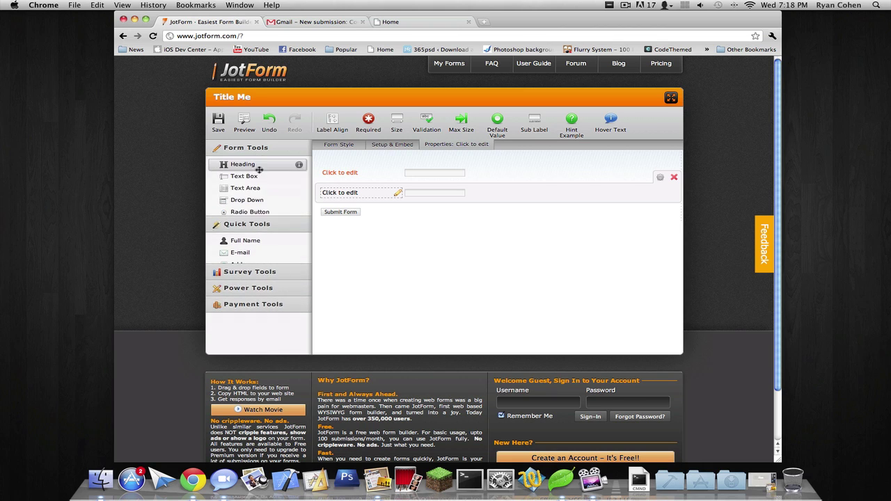
drag(238, 195, 391, 212)
click(351, 263)
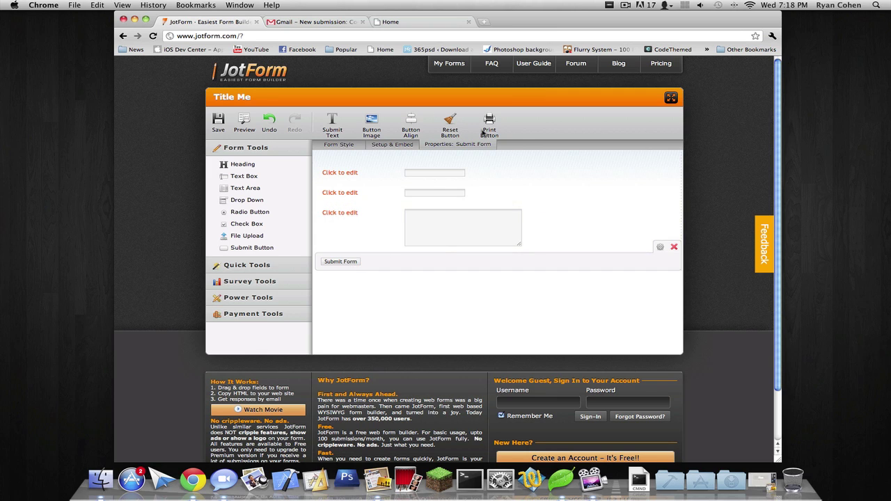
click(369, 131)
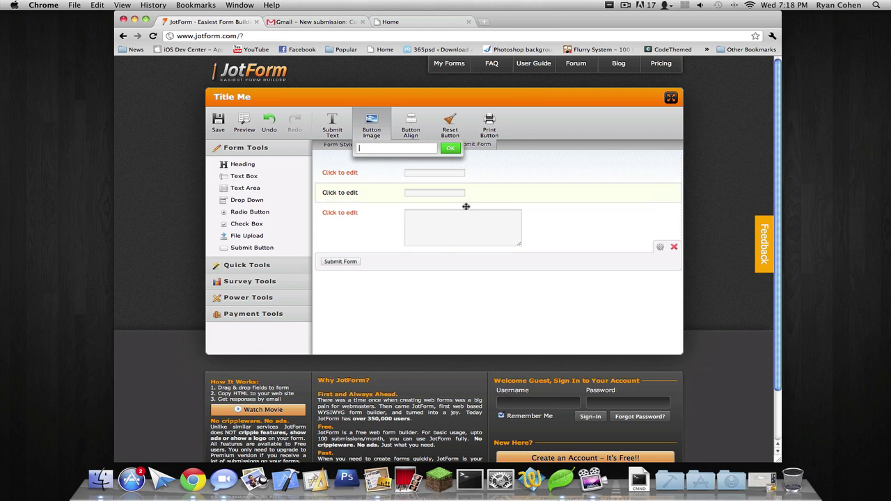
click(401, 280)
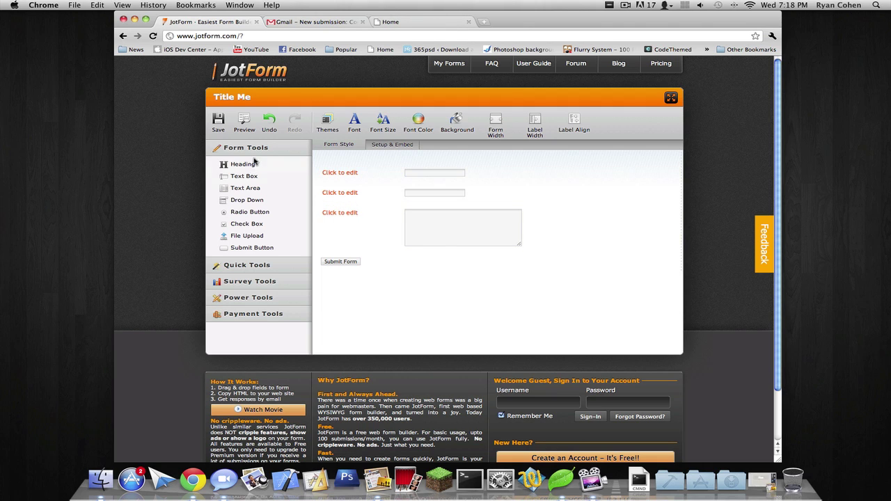
- Try the Post-It Yellow, Solid Form, Industrial Dark and Pastel themes on the form
click(328, 121)
scroll(250, 282, down, 3)
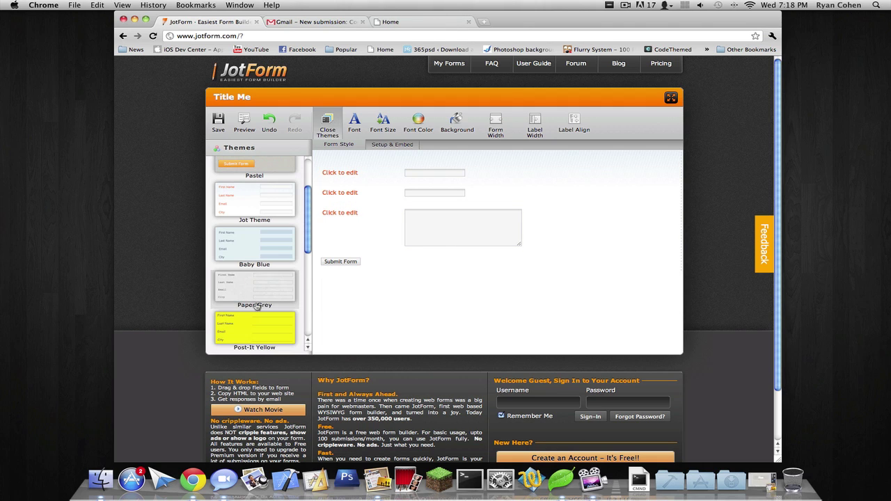
click(257, 319)
scroll(266, 298, down, 4)
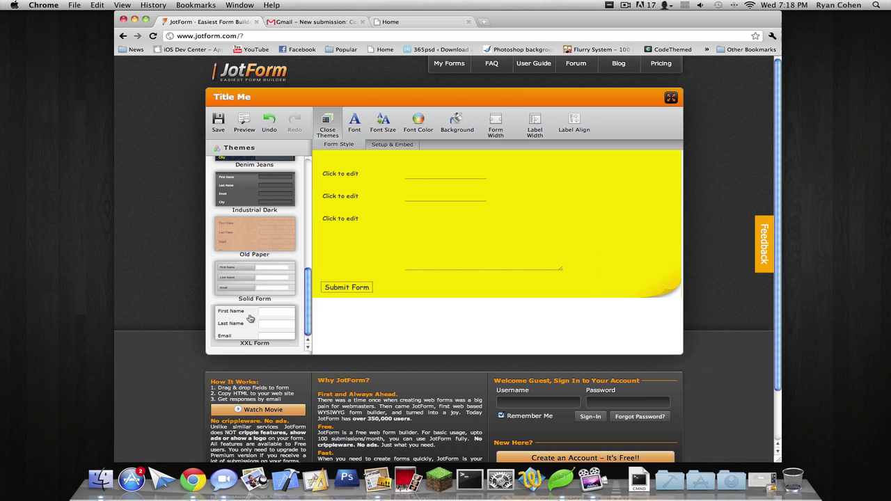
click(263, 282)
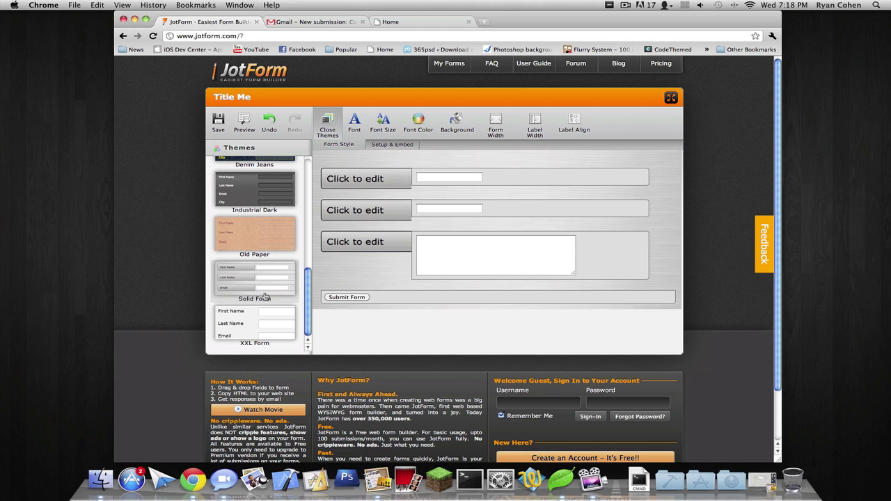
scroll(264, 289, up, 3)
click(259, 298)
scroll(280, 292, up, 5)
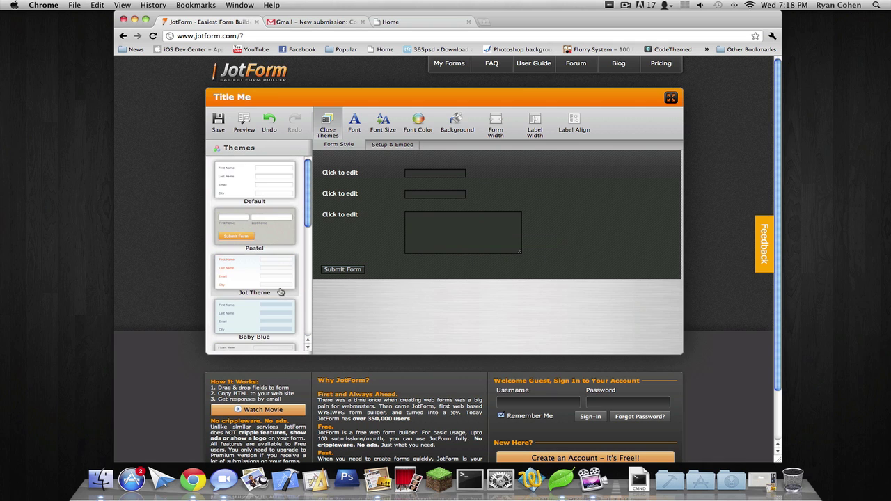
click(258, 224)
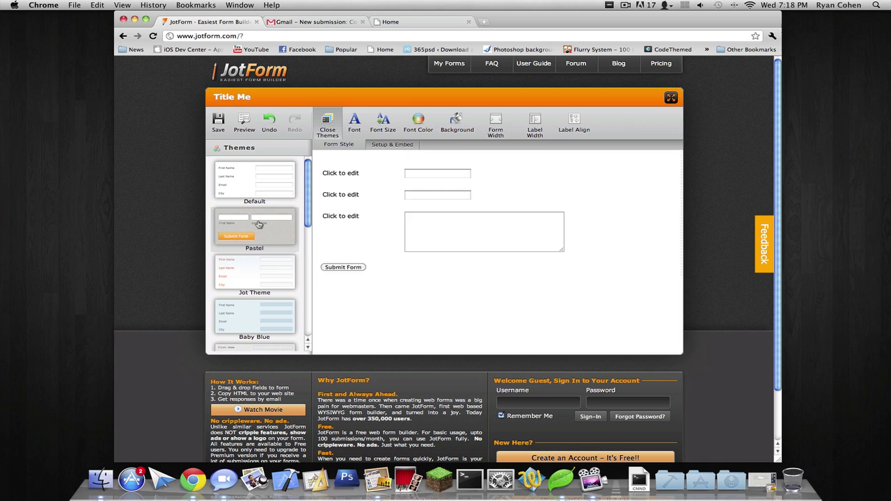
- Preview Paper Grey, then apply the XXL Form theme
scroll(260, 234, down, 2)
scroll(263, 265, down, 3)
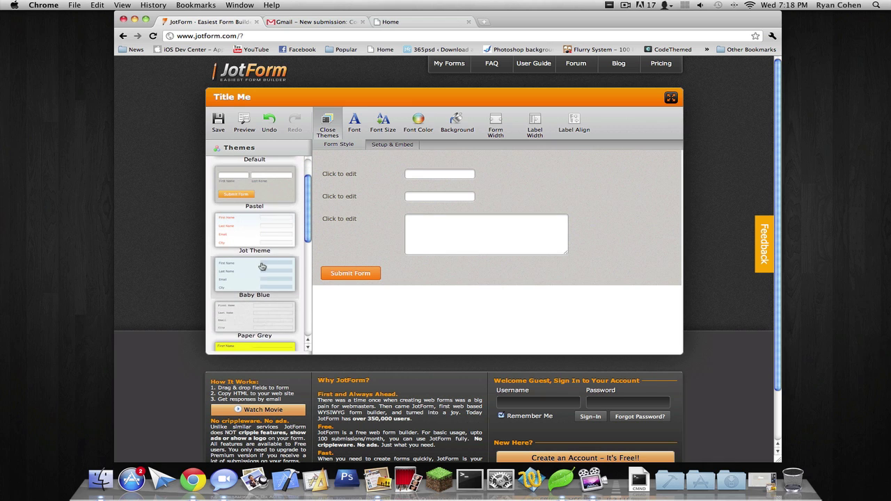
click(261, 277)
scroll(261, 277, down, 5)
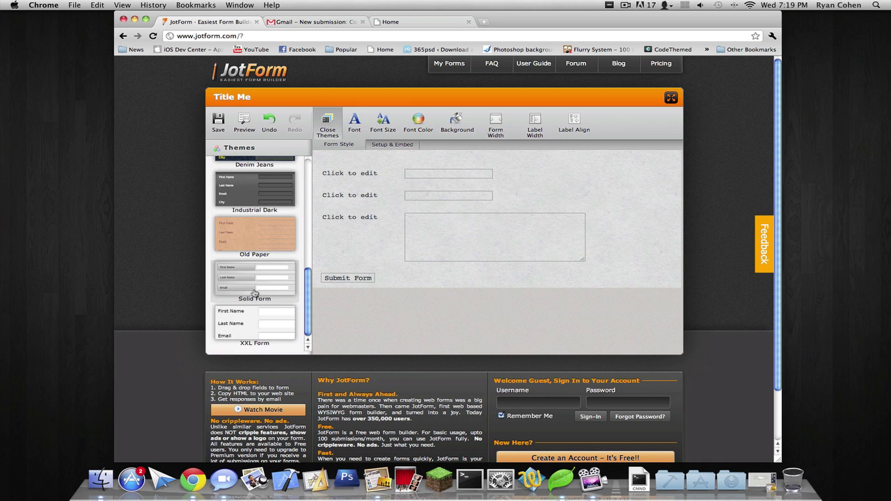
click(254, 268)
scroll(411, 215, up, 2)
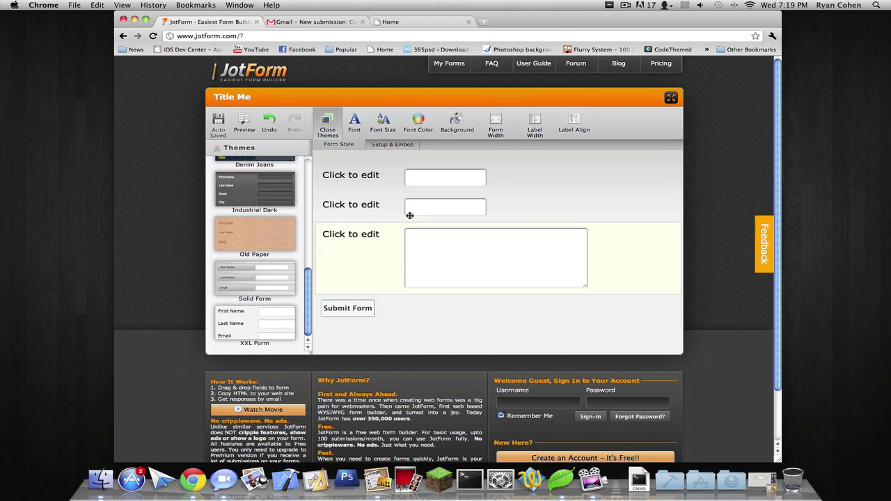
click(360, 311)
- Set the Submit Form button's alignment to line up under the fields
click(416, 126)
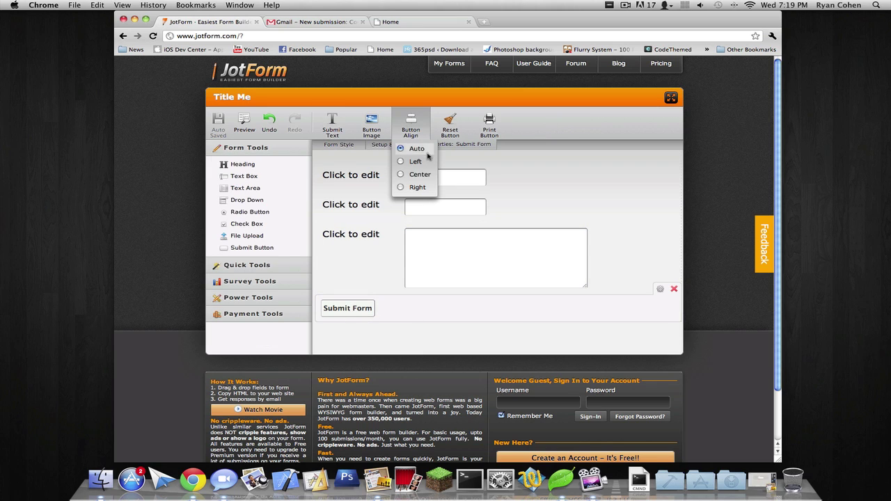
click(419, 174)
click(408, 124)
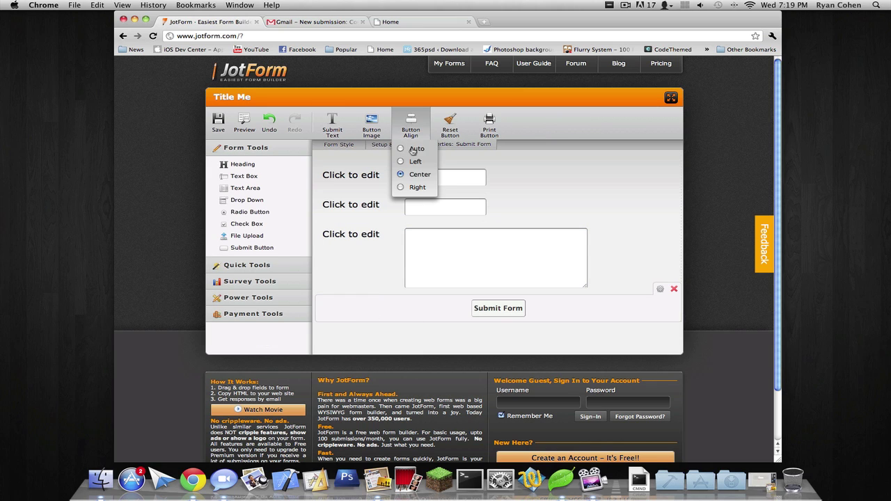
click(415, 149)
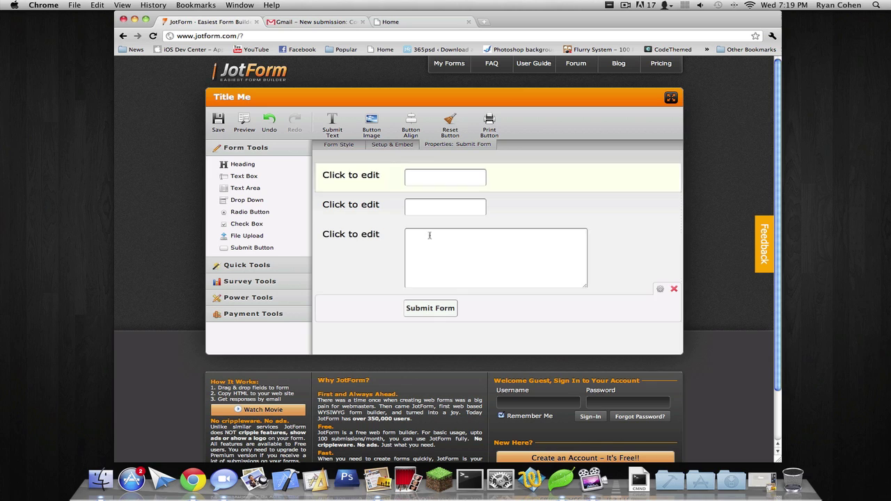
- Relabel the three fields Name, Email and Comments
click(242, 147)
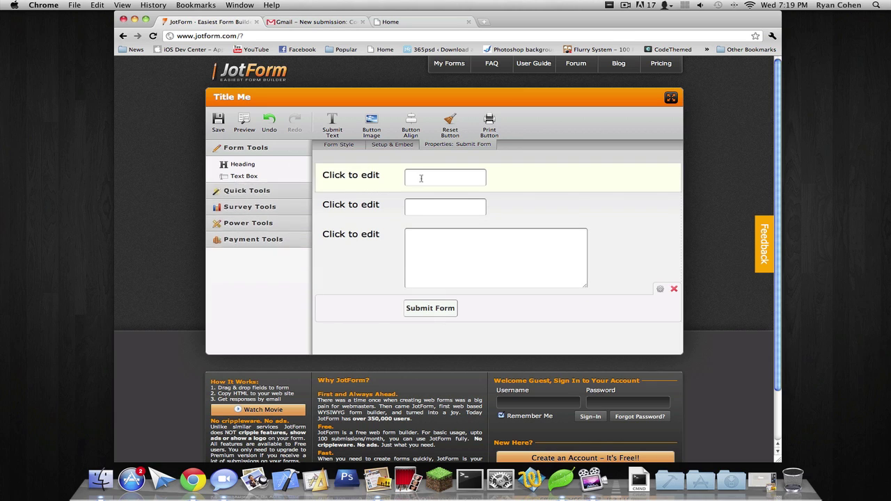
click(368, 177)
text(Name)
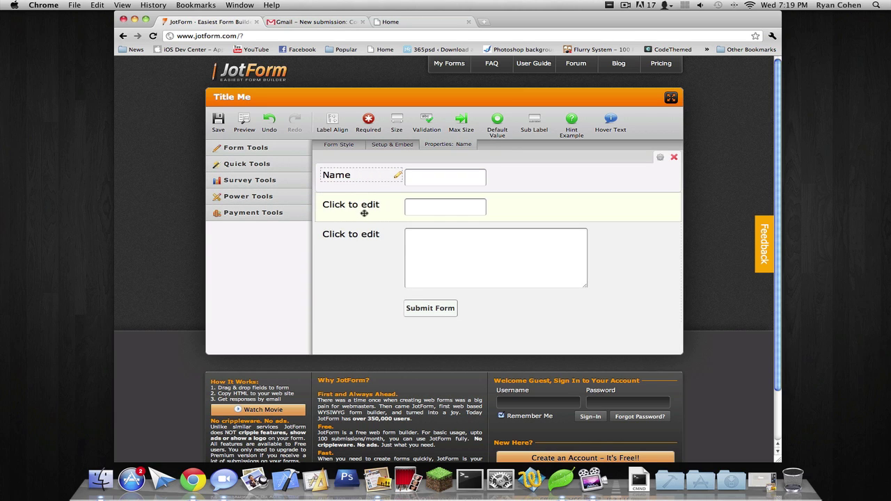
click(354, 206)
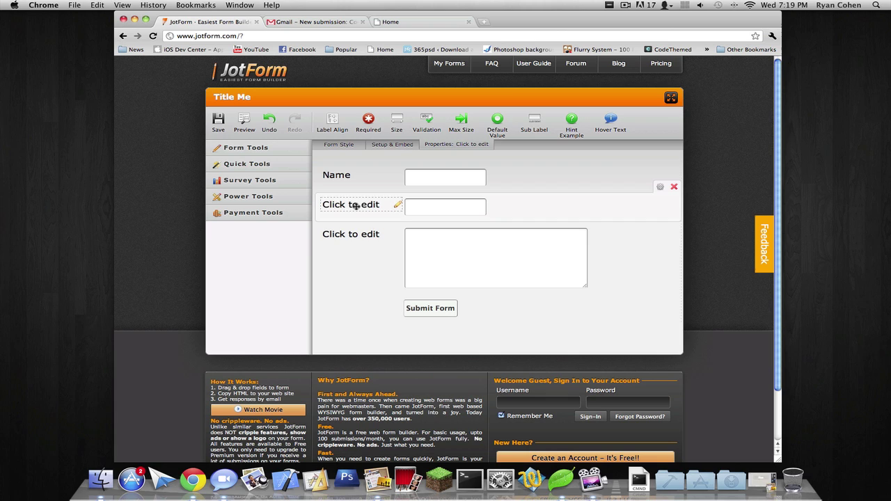
click(355, 207)
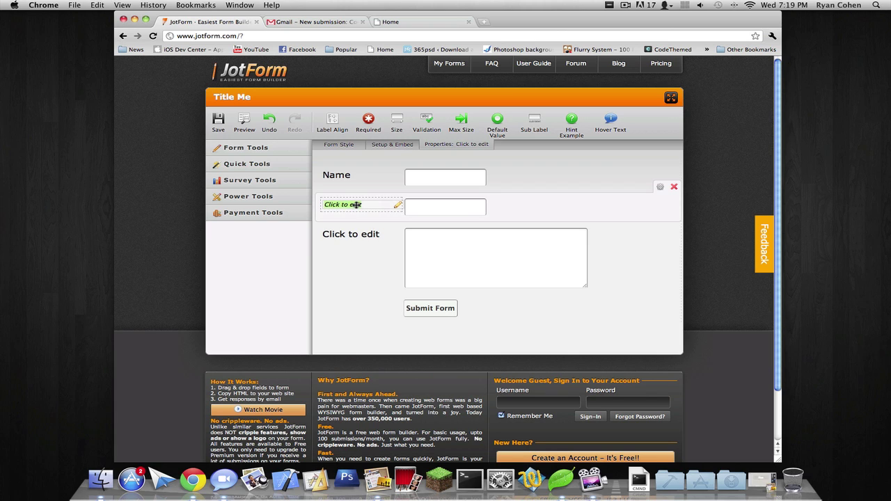
text(Email)
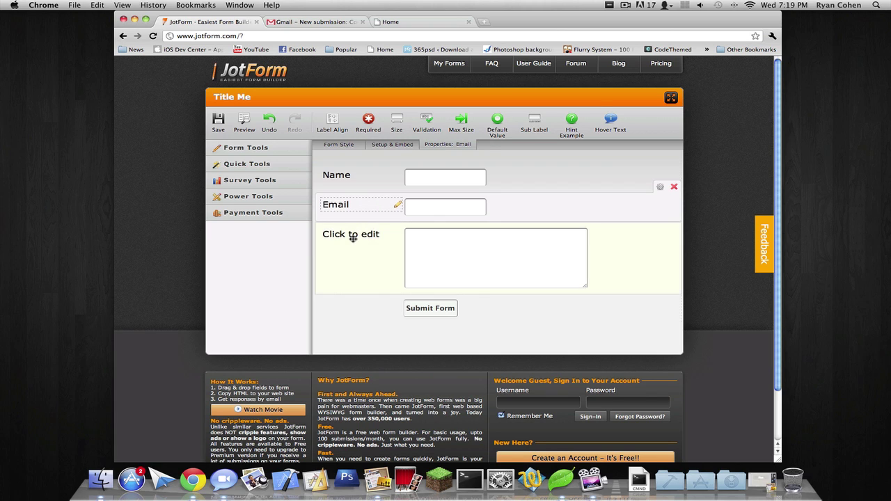
click(352, 234)
text(C)
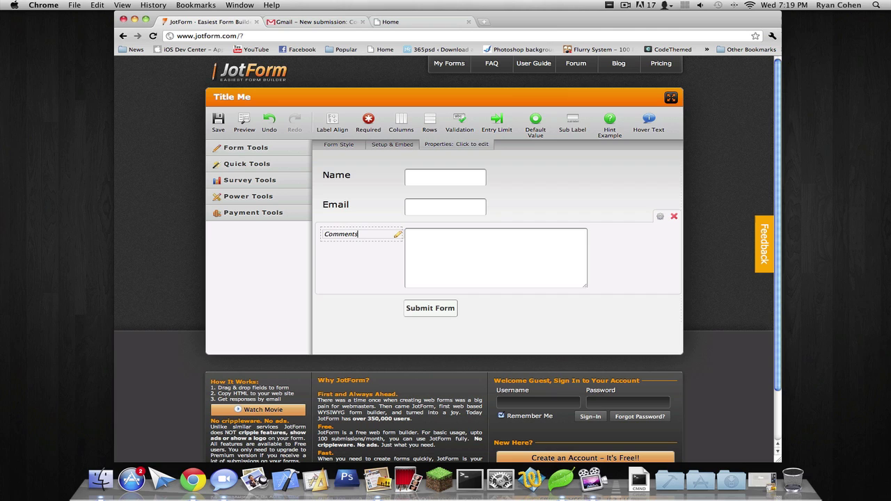
text(omments)
key(Return)
click(346, 307)
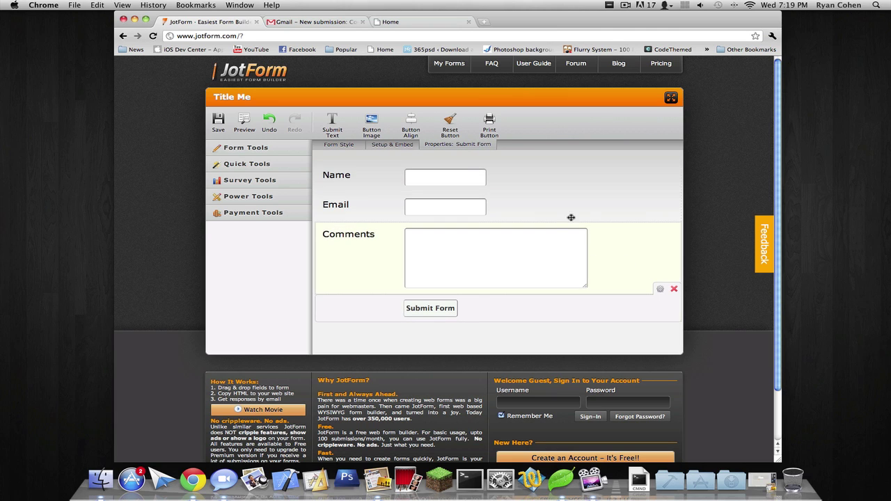
- Add a new Notification Email alert under Setup & Embed > Email Alerts
click(394, 145)
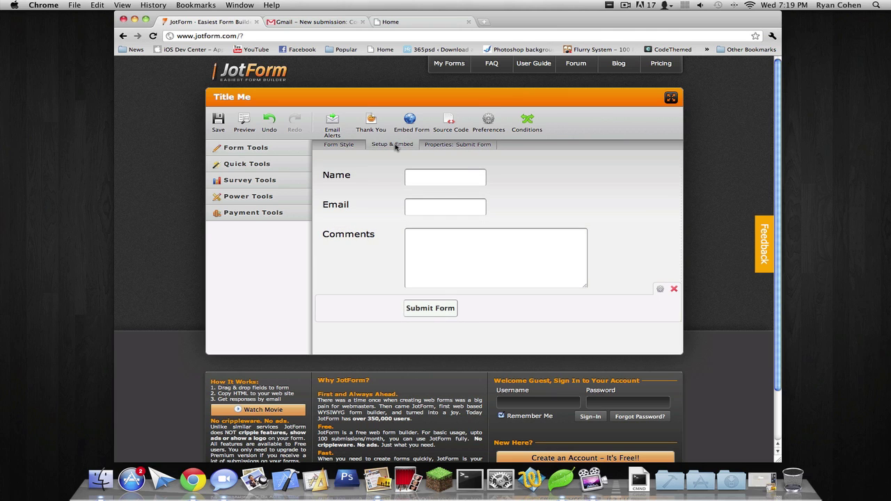
click(333, 125)
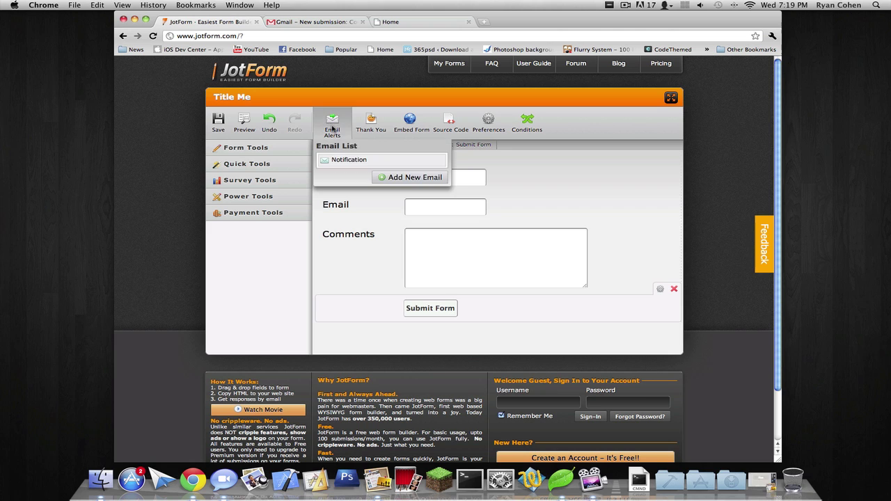
click(391, 177)
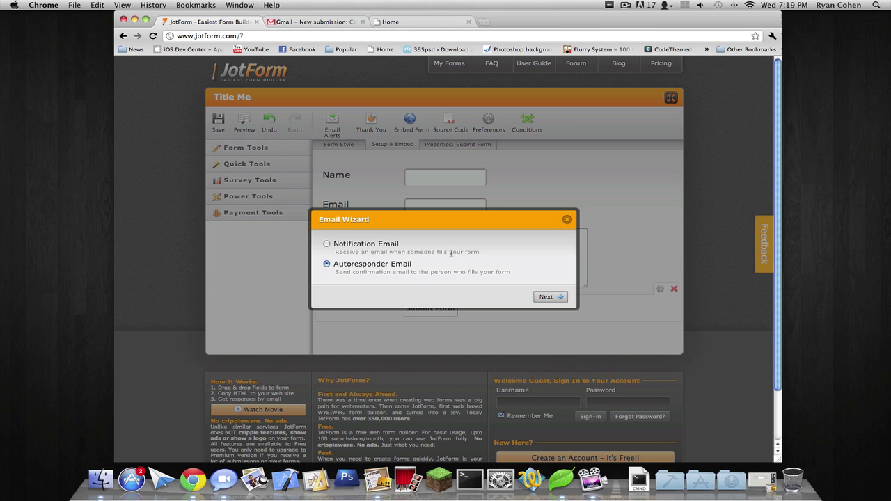
drag(460, 217, 459, 211)
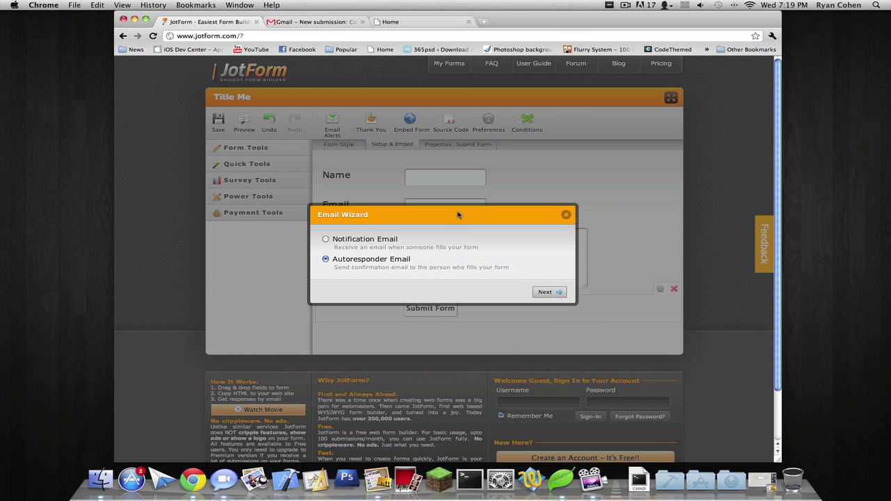
click(327, 240)
click(549, 292)
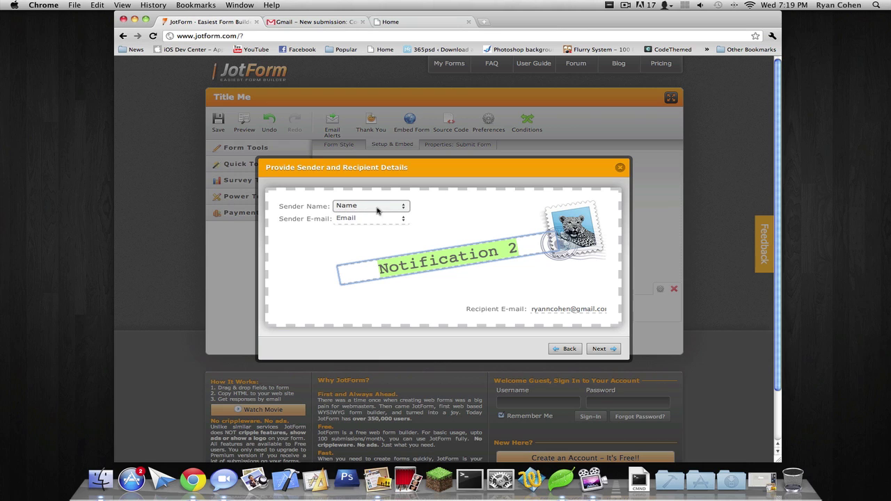
- Set sender name to the Name field, sender e-mail to Email, and title 'Form Email'
click(404, 206)
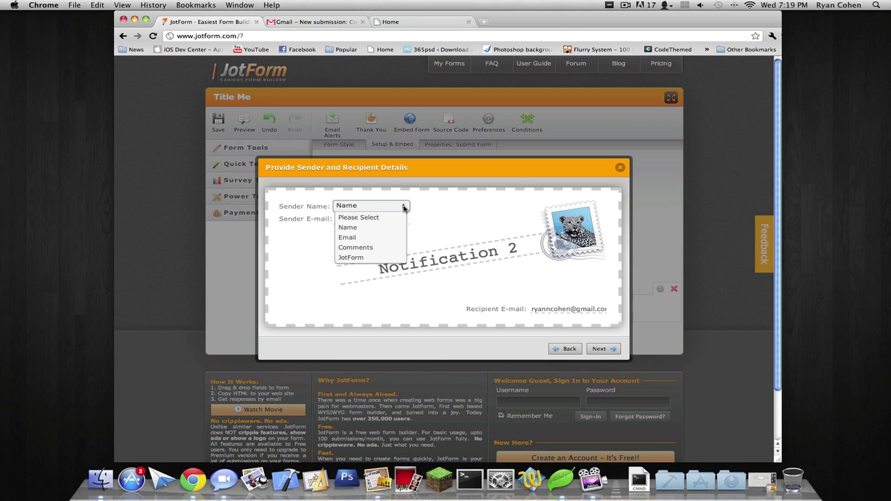
click(362, 238)
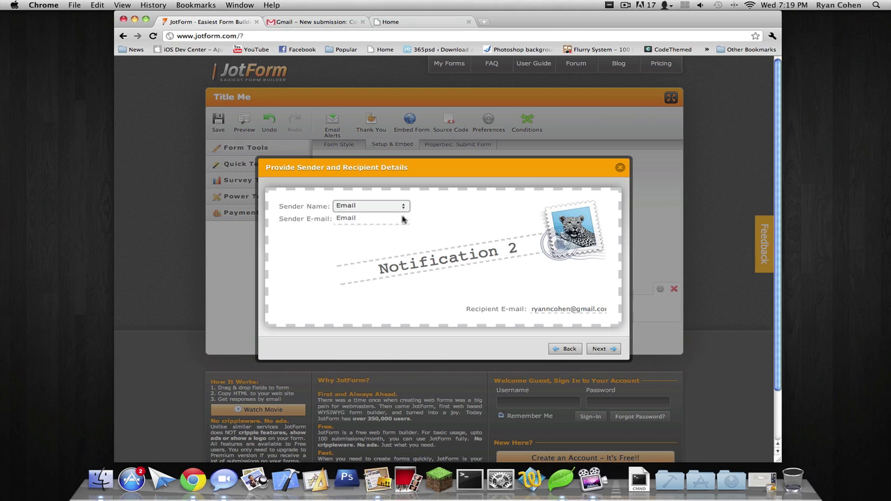
click(402, 220)
click(376, 250)
click(392, 206)
click(361, 227)
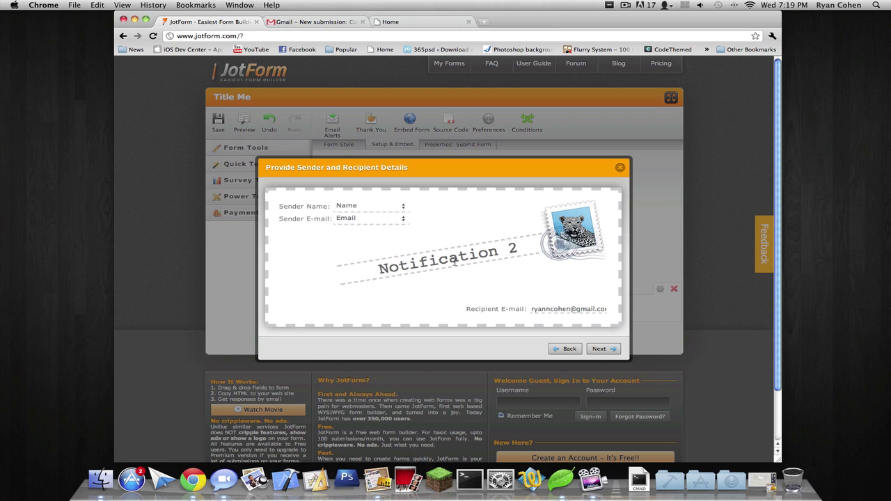
drag(518, 247, 362, 265)
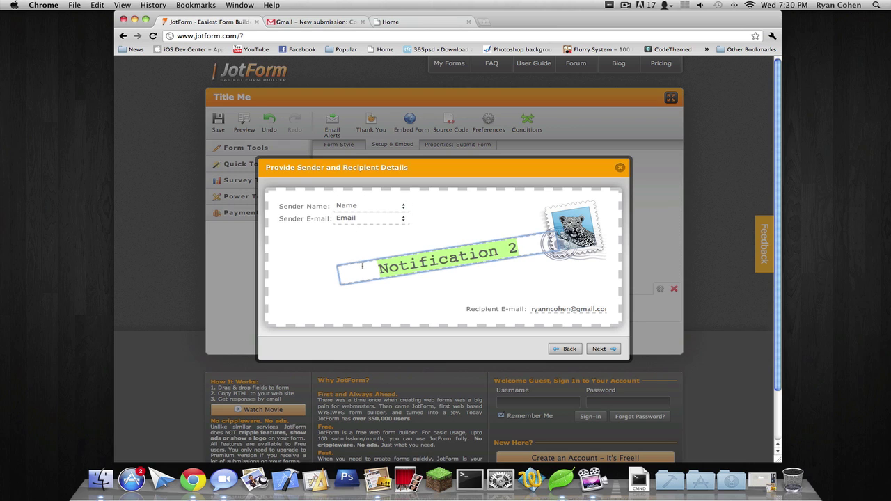
text(Form Email)
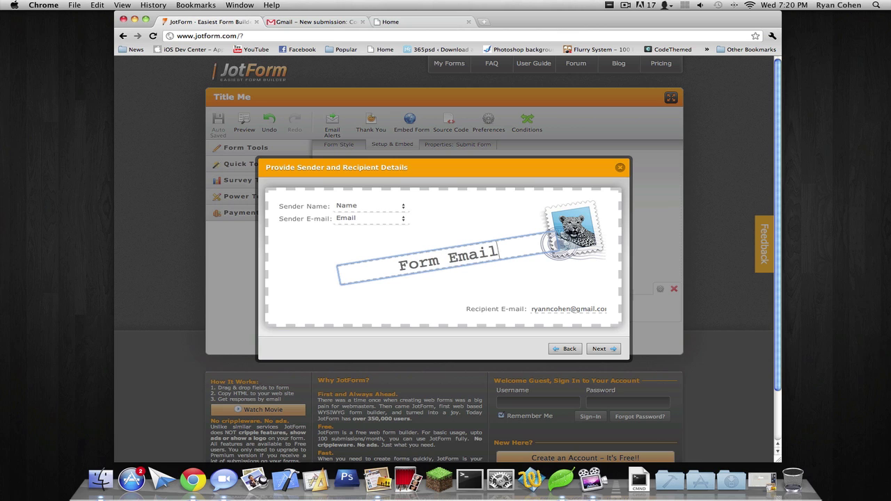
- Send a test of the Form Email notification and confirm the sent message
click(596, 349)
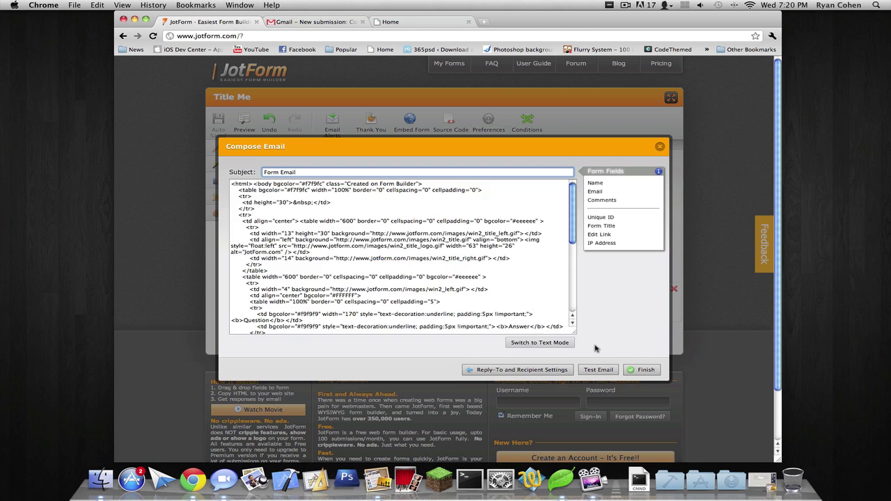
scroll(302, 264, down, 1)
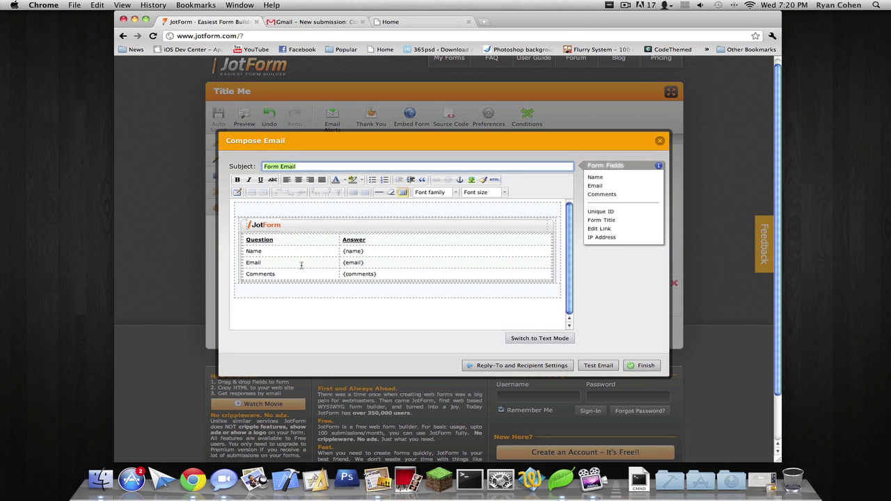
scroll(472, 242, up, 1)
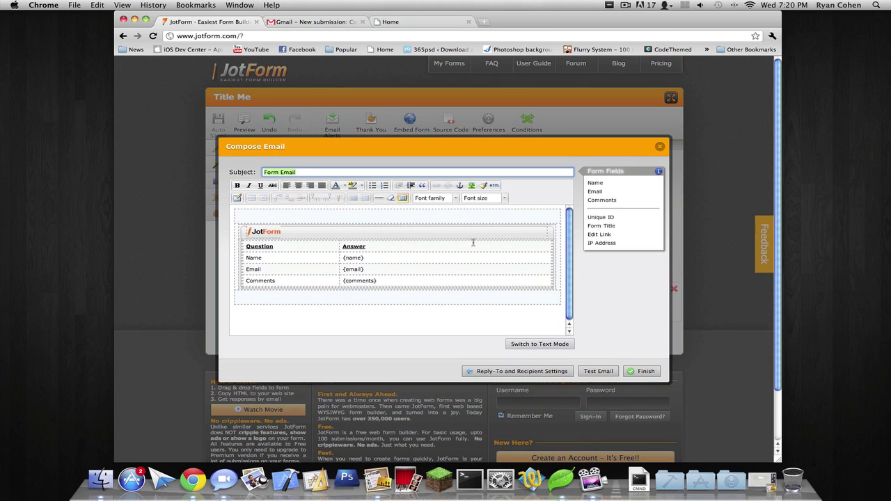
click(597, 371)
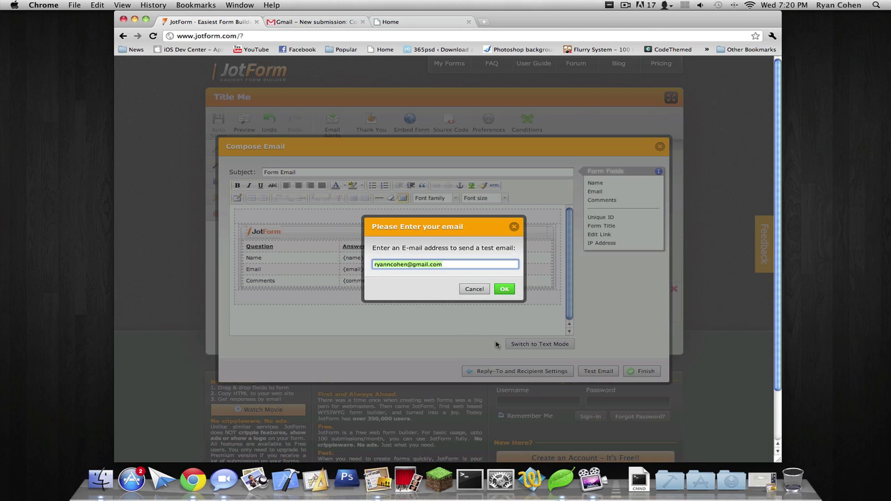
click(504, 289)
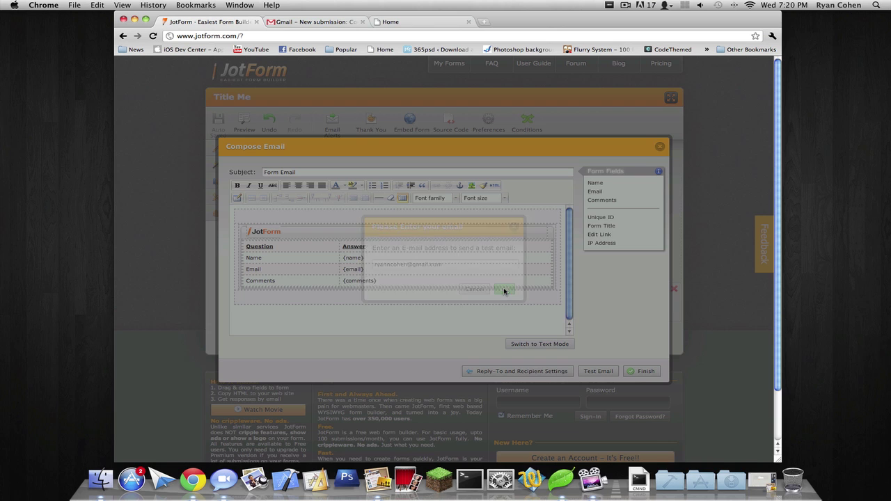
click(444, 280)
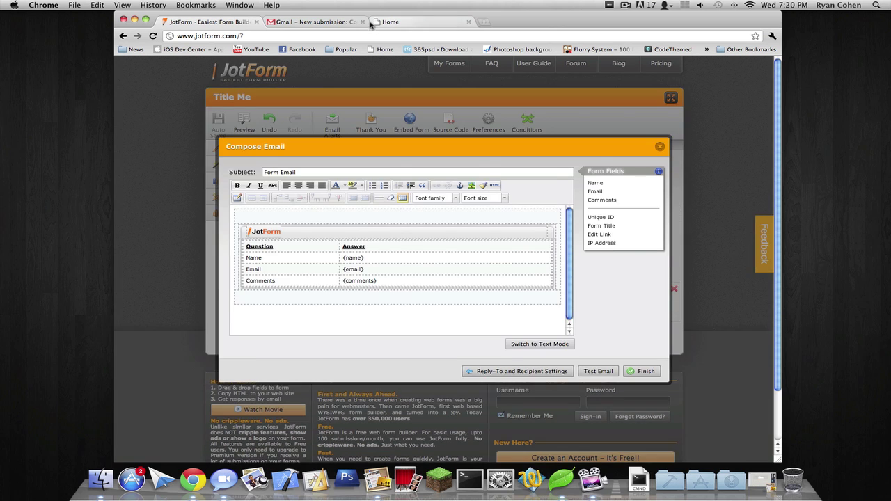
- Open the (TEST) Form Email message from the Gmail inbox
click(310, 22)
click(136, 106)
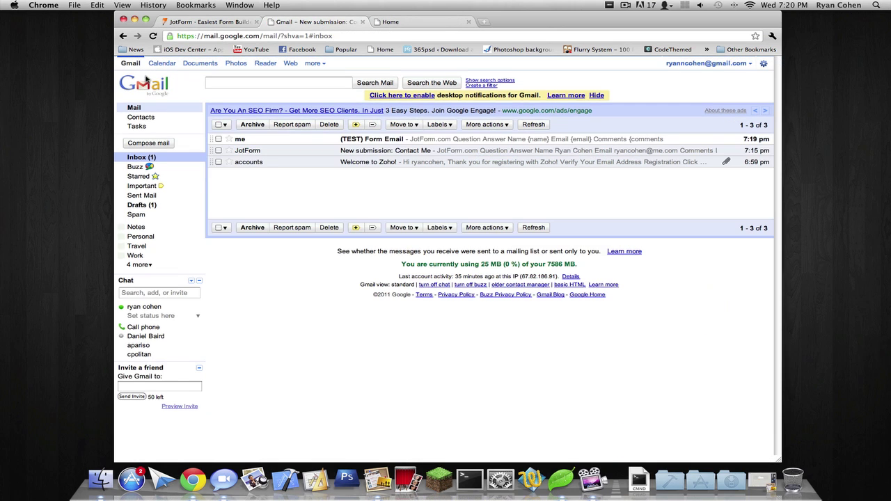
click(368, 141)
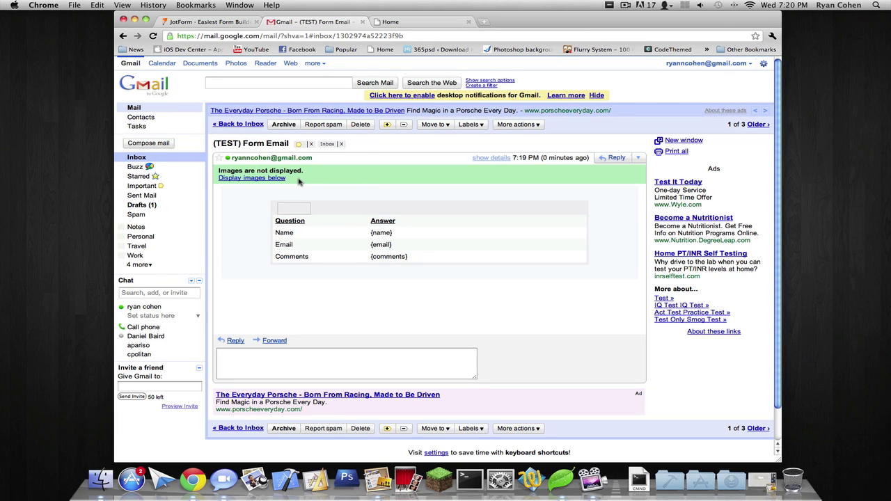
- Finish the Form Email alert, then select the 'Title Me' form's embed script in Source Code
click(209, 22)
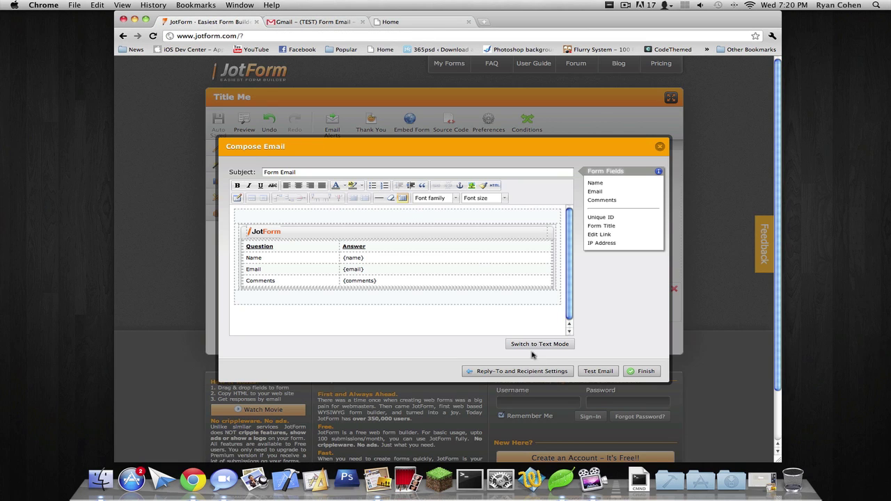
click(637, 371)
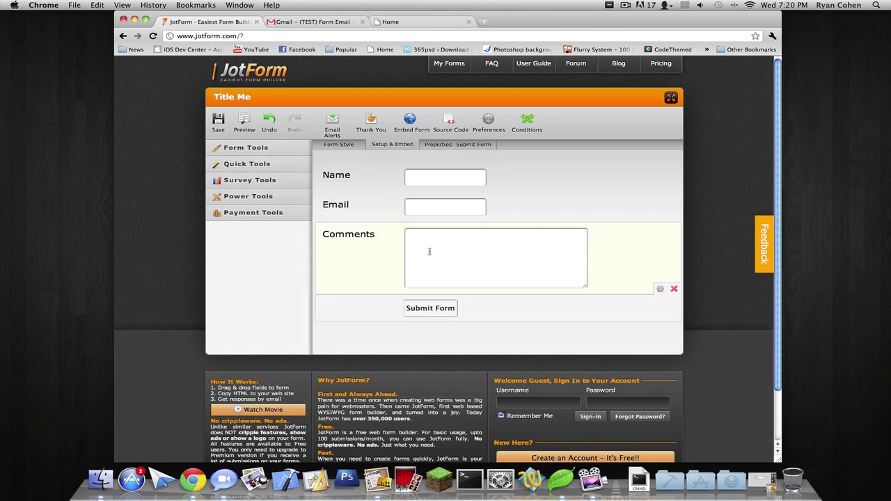
click(446, 121)
click(386, 268)
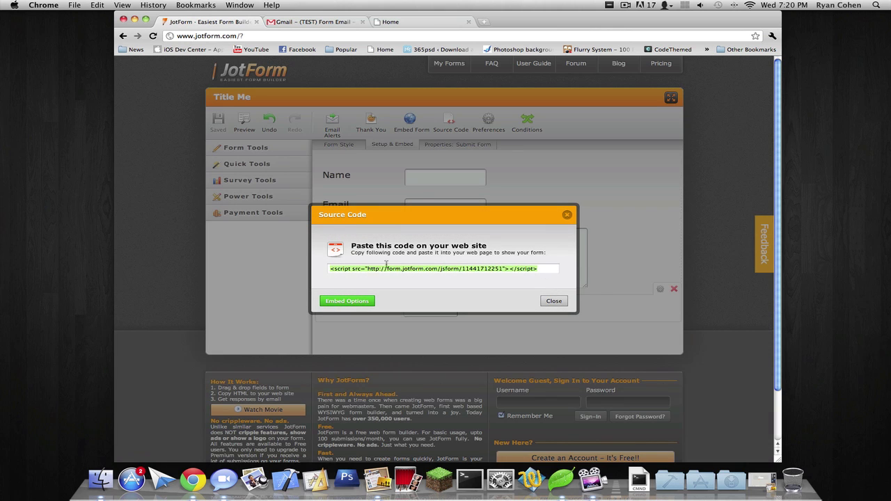
click(554, 301)
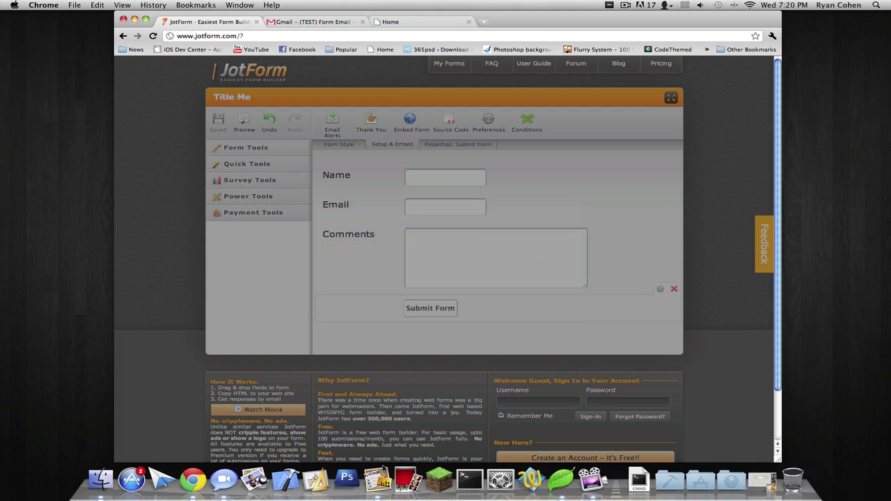
- Add a new Blank page in iWeb with an HTML snippet holding the pasted JotForm embed script
key(super+Tab)
right_click(7, 57)
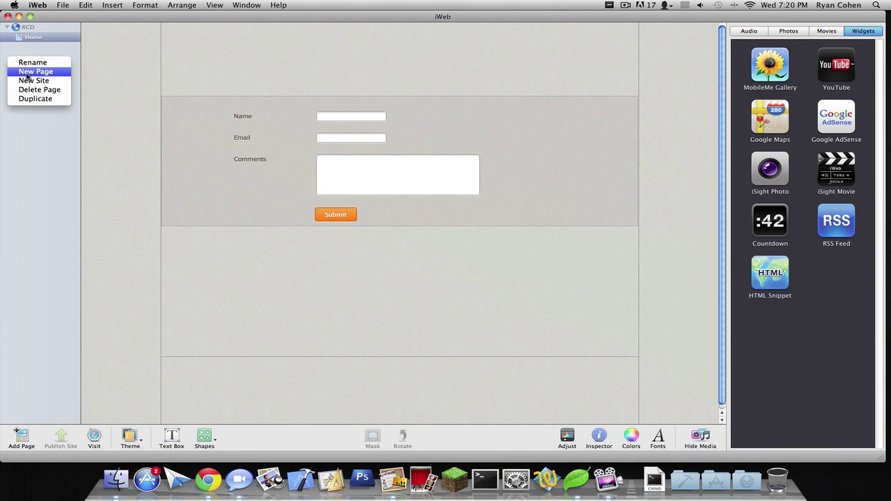
click(127, 86)
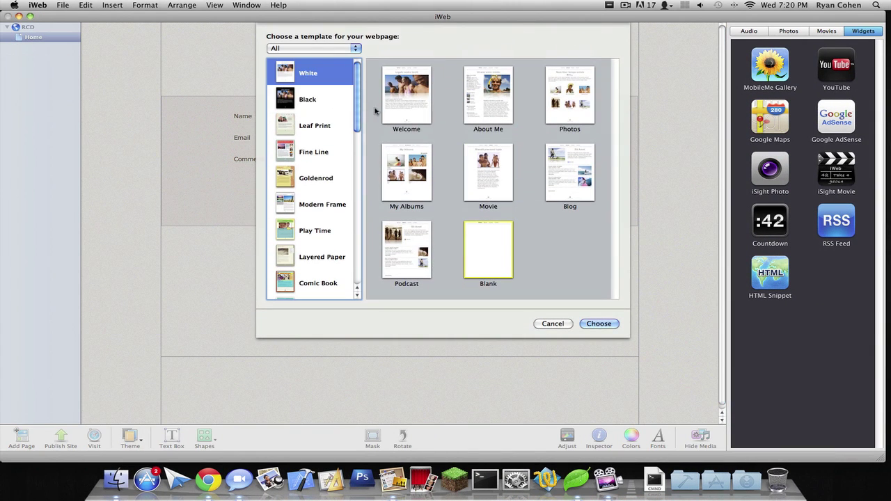
double_click(480, 244)
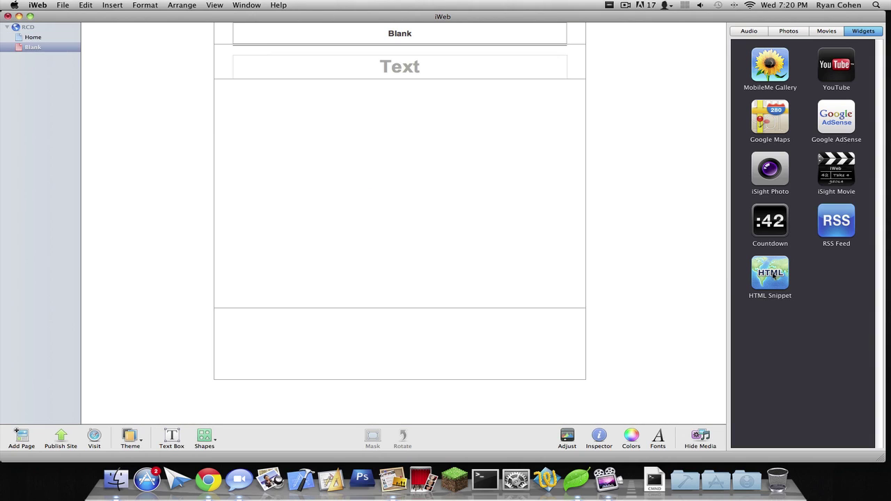
drag(770, 273, 386, 185)
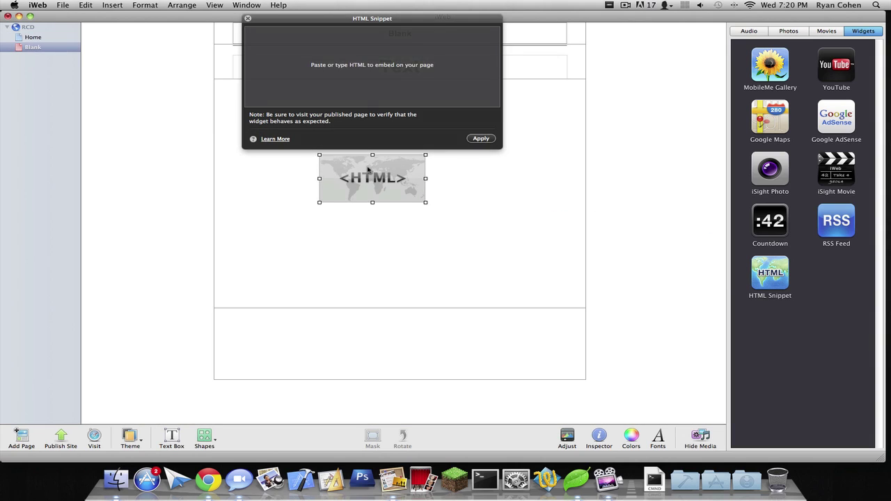
key(super+v)
click(471, 140)
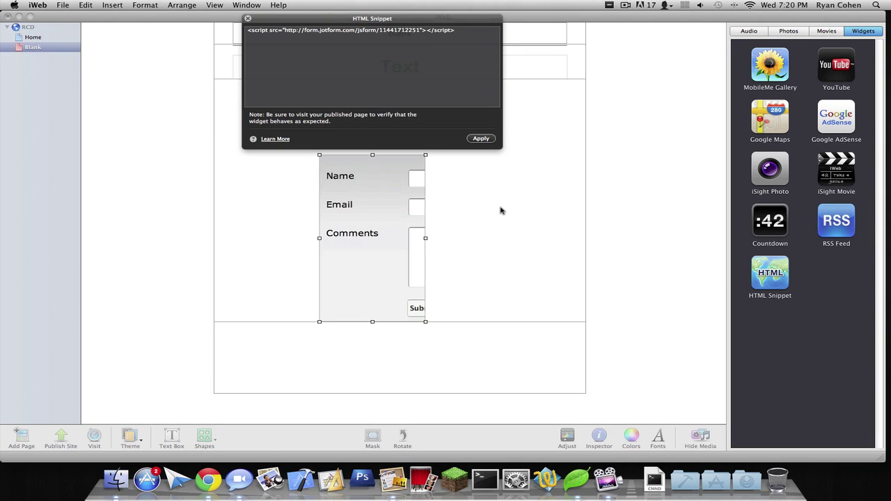
- Move the form snippet to the page's top-left, enlarge it, and reapply so the whole form shows
drag(373, 192, 270, 114)
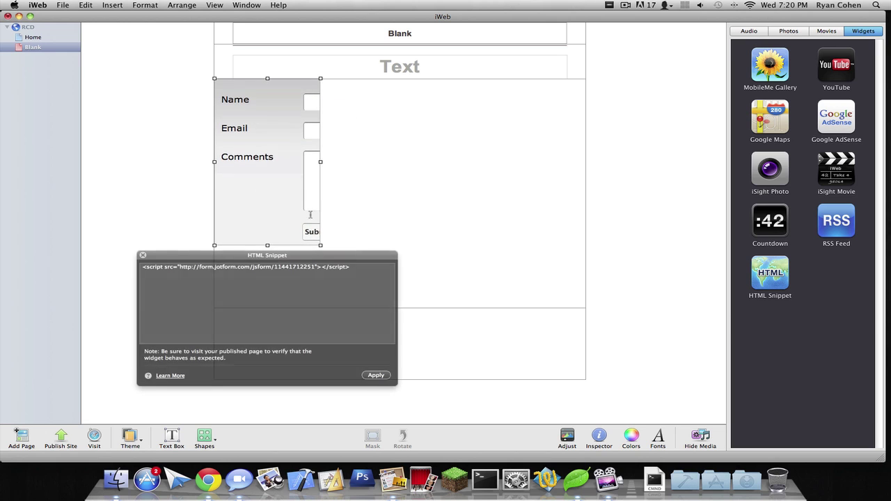
drag(322, 244, 587, 257)
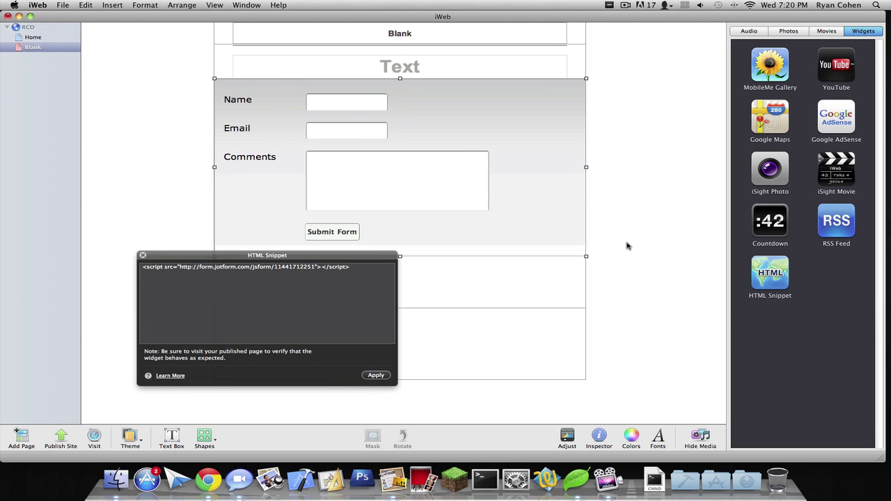
click(290, 112)
click(322, 105)
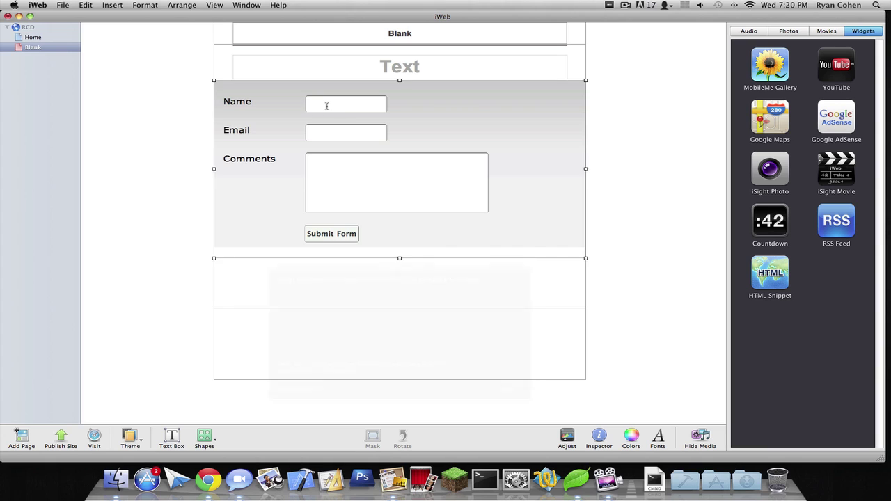
click(509, 388)
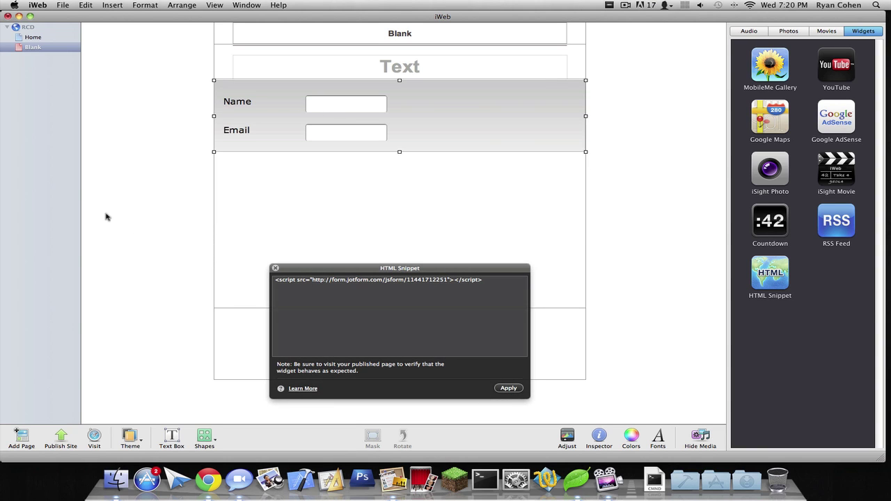
click(274, 269)
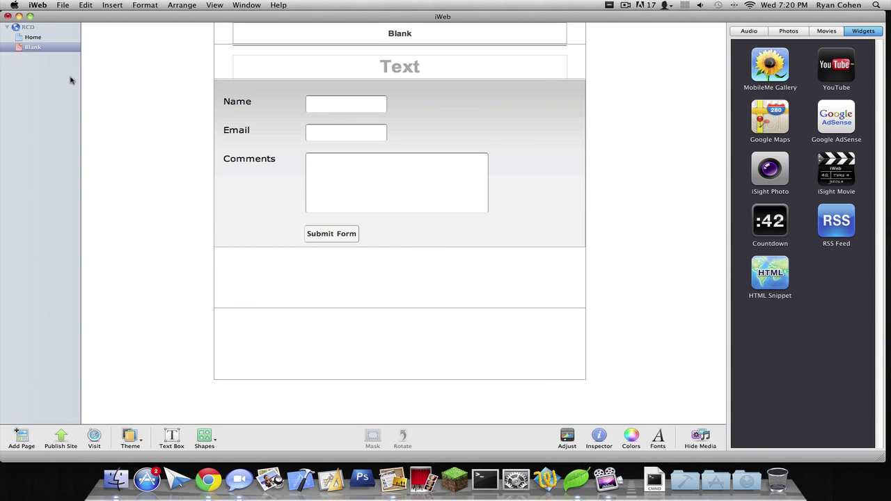
- Publish the iWeb site changes from the File menu and confirm the publish notice
click(63, 5)
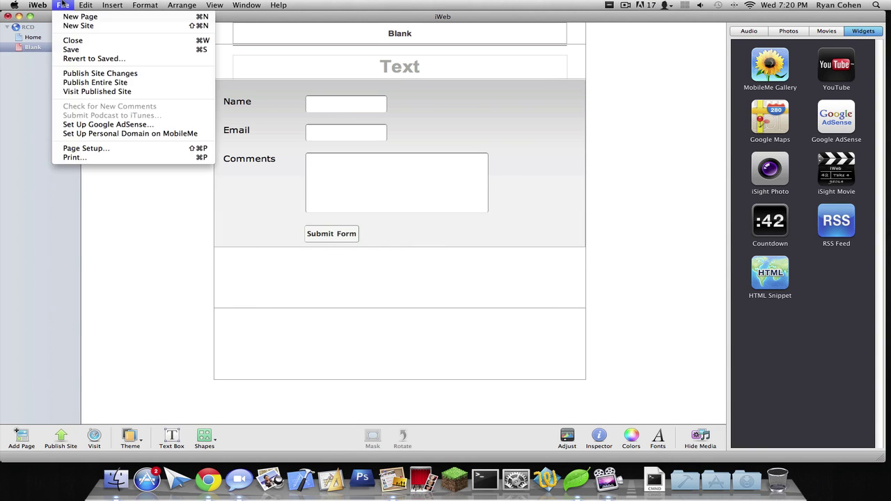
click(108, 75)
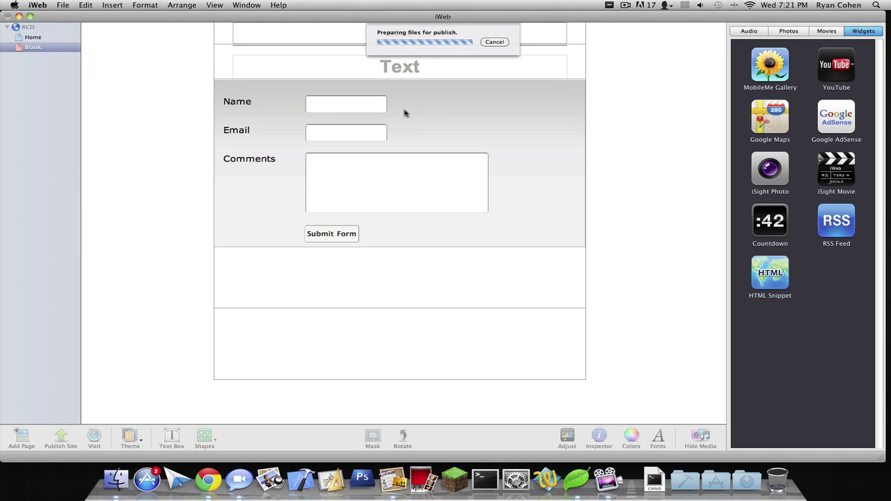
double_click(406, 114)
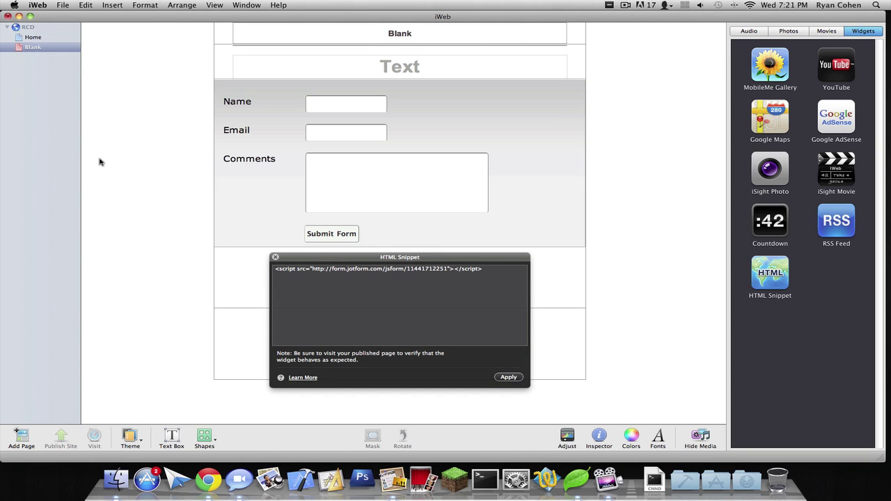
click(275, 257)
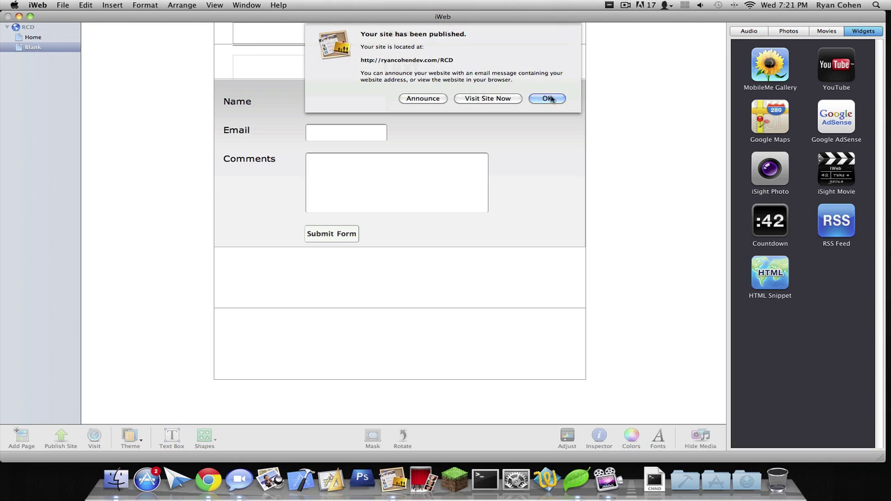
click(541, 98)
- In Chrome, change the published page address from Home.html to blank.html and load it
click(208, 480)
click(393, 22)
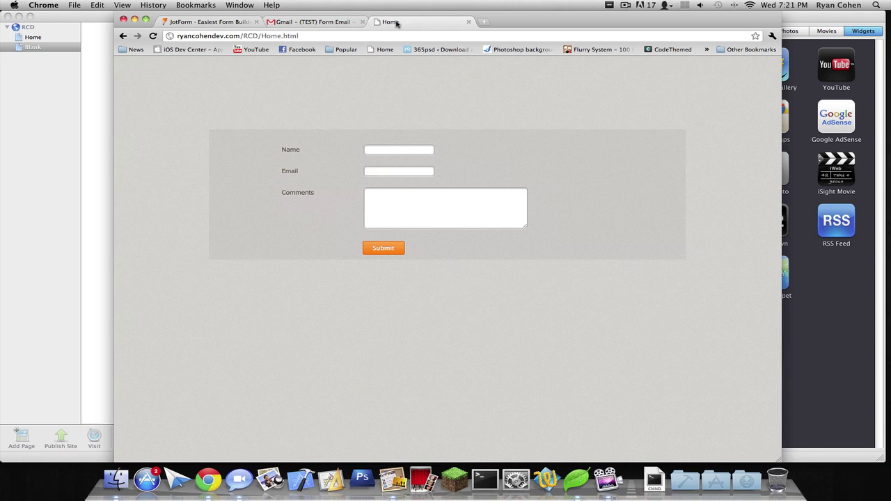
click(316, 36)
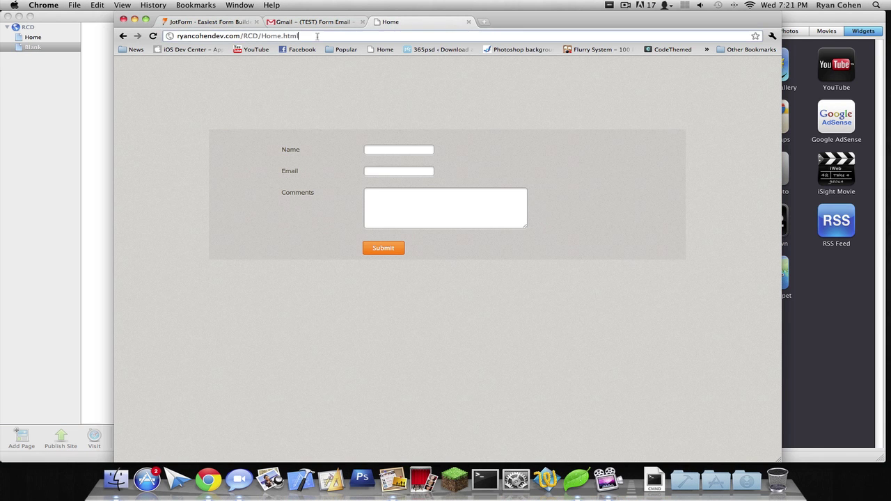
key(Right)
key(BackSpace)
key(BackSpace)
key(BackSpace)
key(BackSpace)
key(BackSpace)
key(BackSpace)
key(BackSpace)
key(BackSpace)
key(BackSpace)
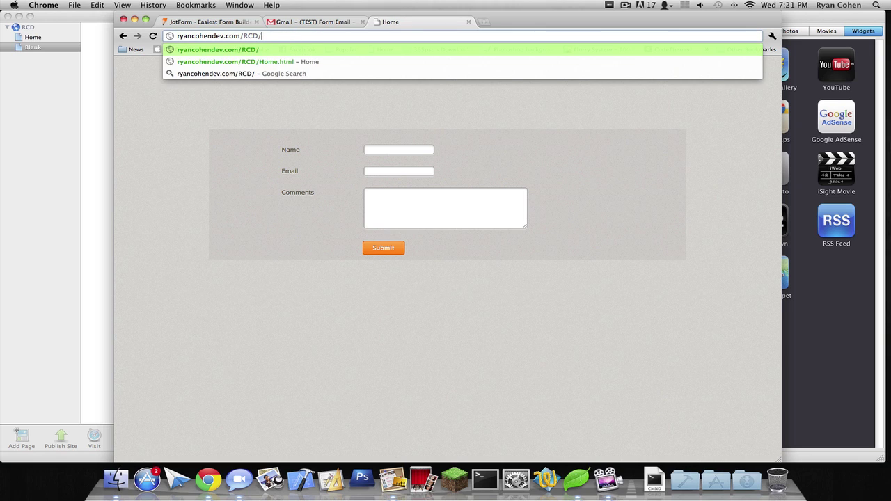
text(blank.html)
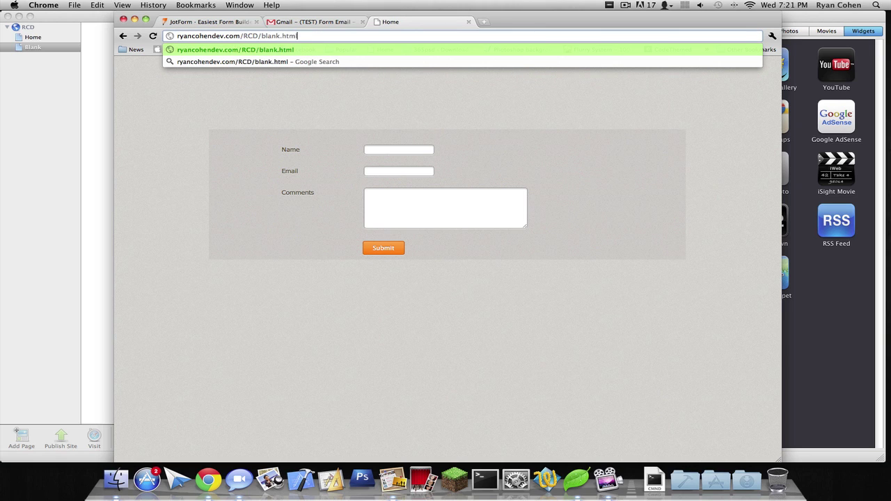
key(Return)
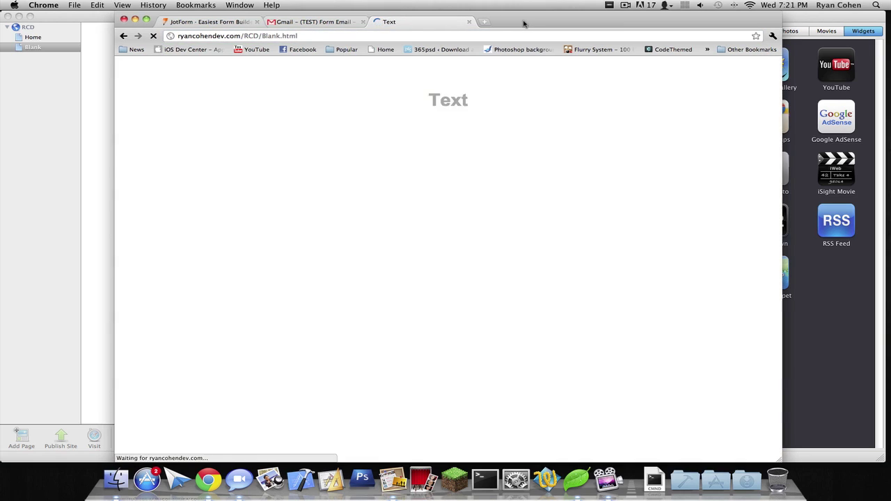
- Fill in name, email and the comment 'hello, i love the site!', submit, then close the tab
click(390, 139)
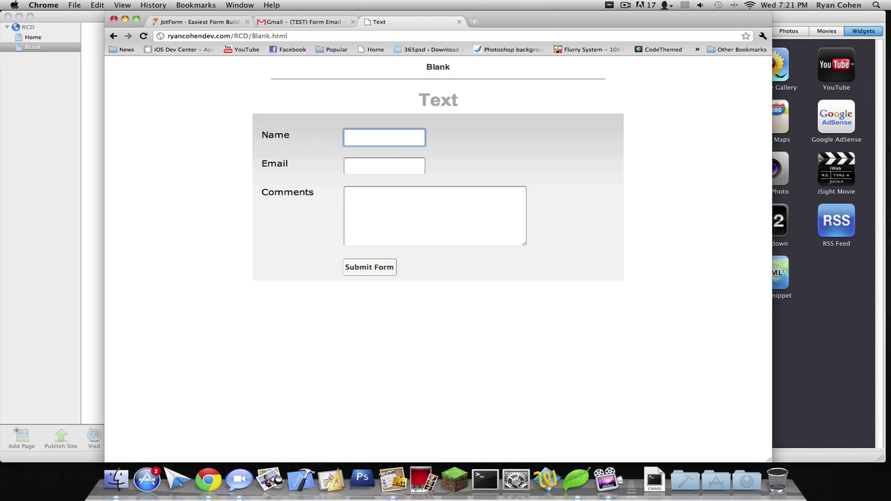
click(384, 166)
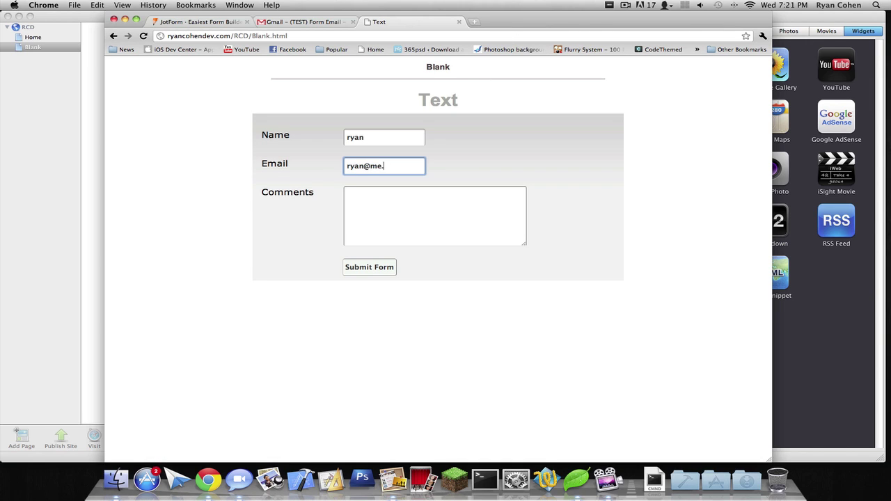
click(390, 209)
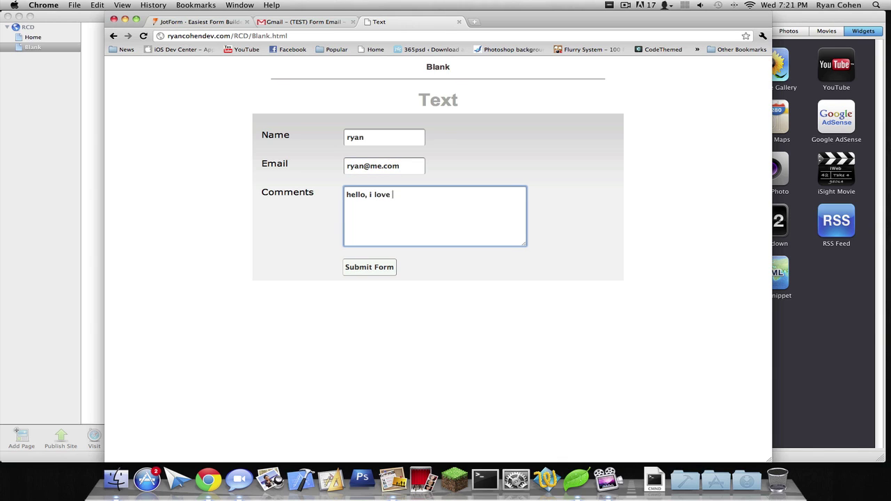
click(375, 268)
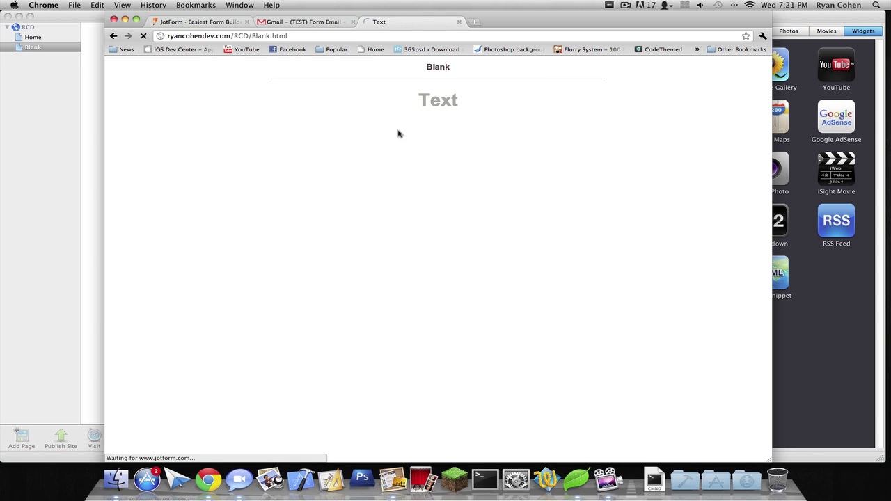
click(458, 23)
- Open the 'New submission: Title Me' email from the Gmail inbox and start a reply
click(142, 82)
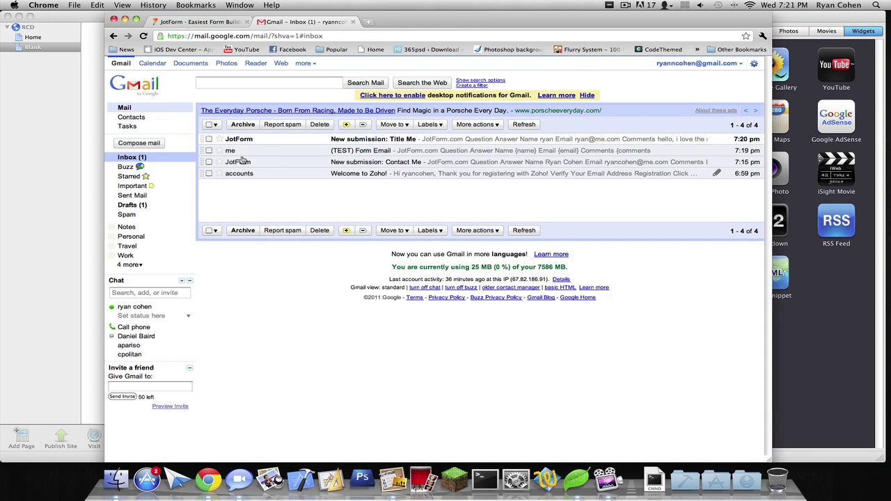
click(367, 140)
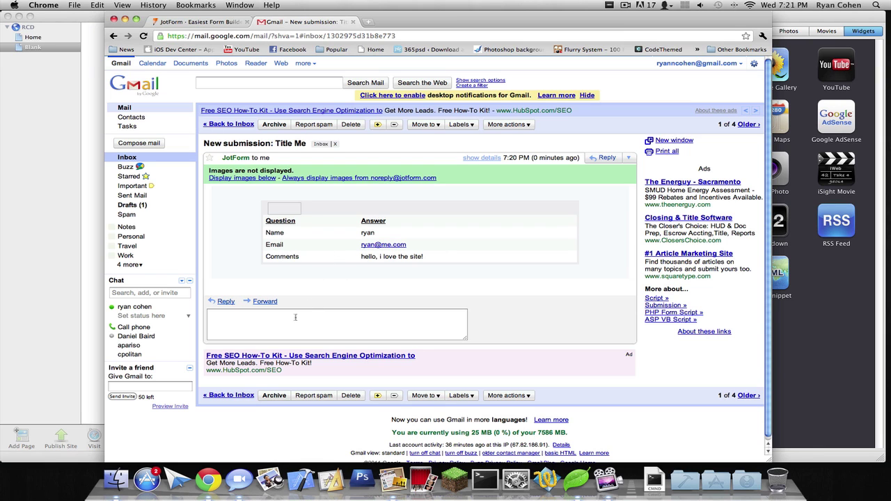
click(257, 324)
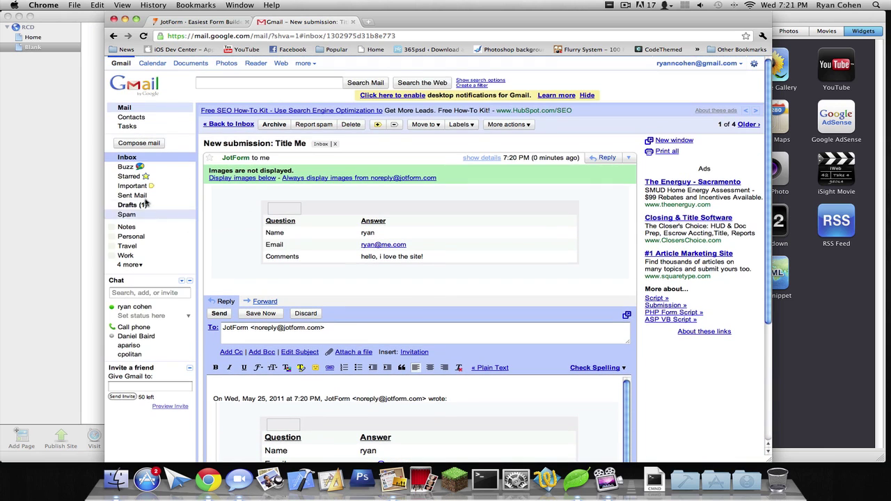
click(207, 23)
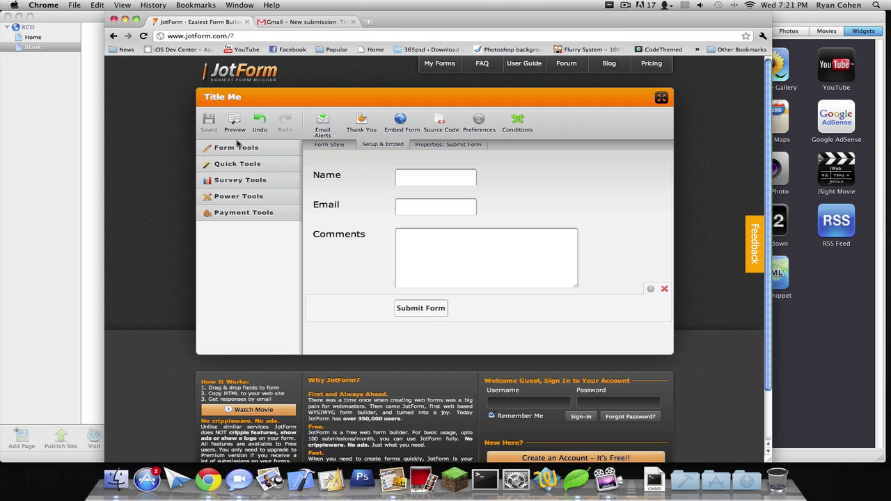